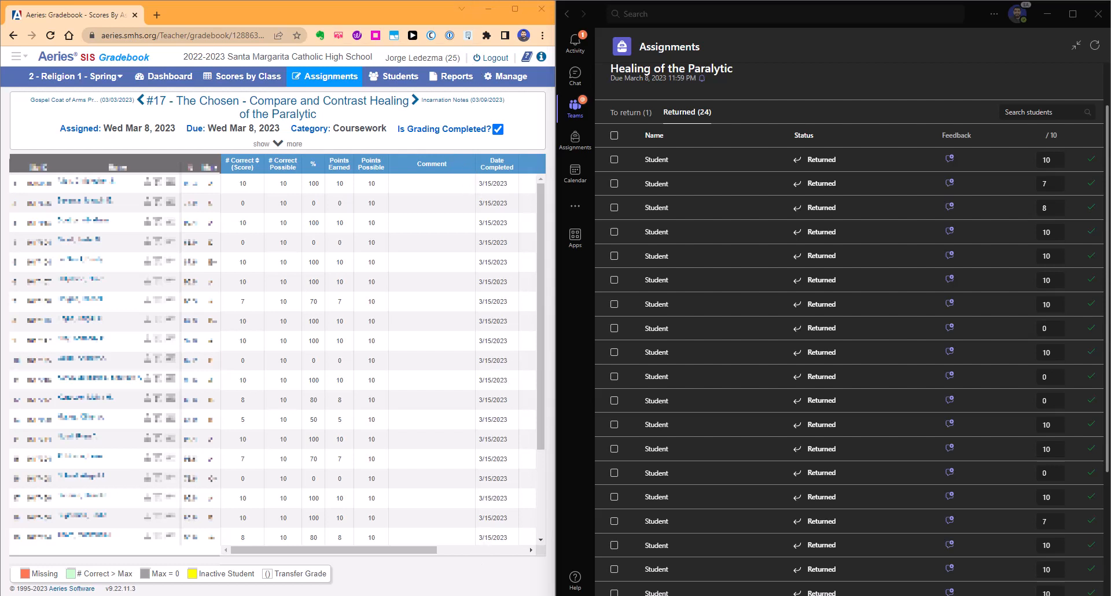
Bring up the PowerTeacher login page, then return to the P2 Religion1 class's Teams Assignments page.
mouse_move(484, 593)
left_click(522, 554)
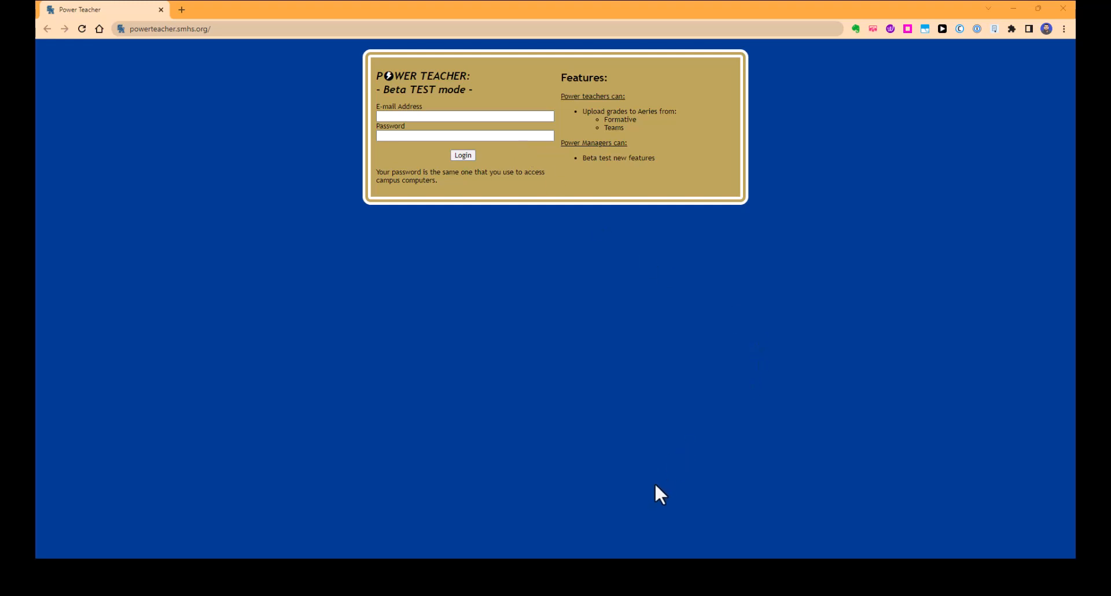
left_click(643, 571)
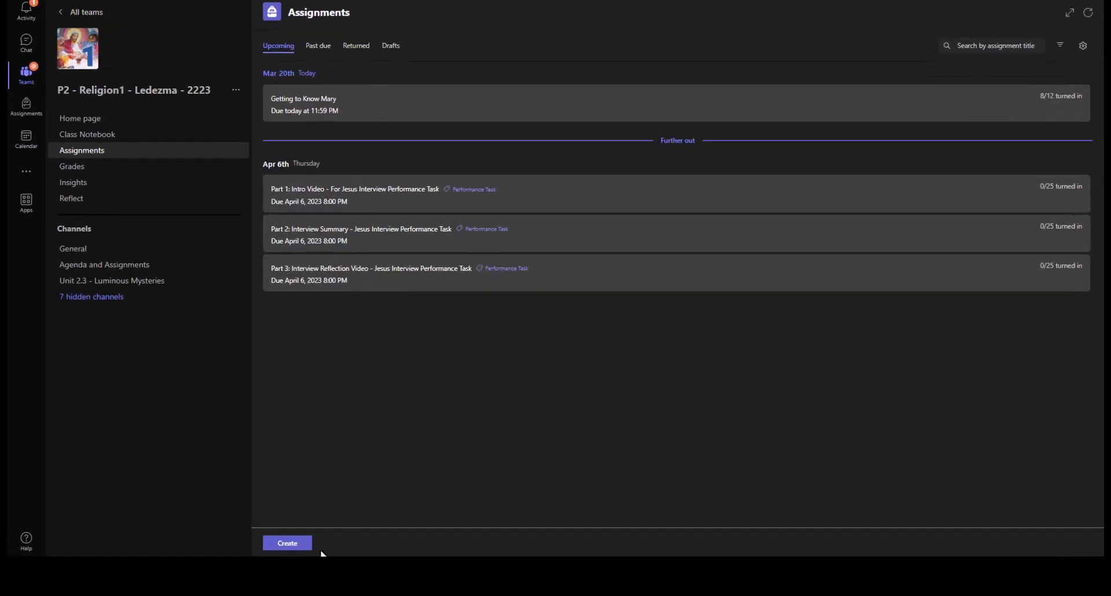
Create a 5-point assignment titled 'Test Assignment' and assign it to the class.
left_click(298, 543)
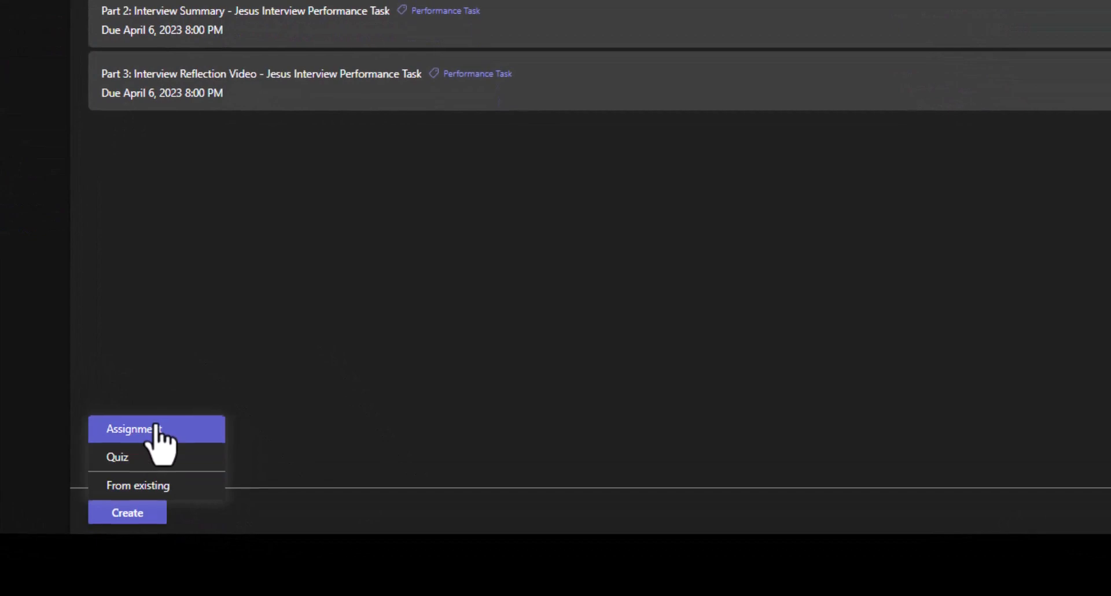
left_click(157, 431)
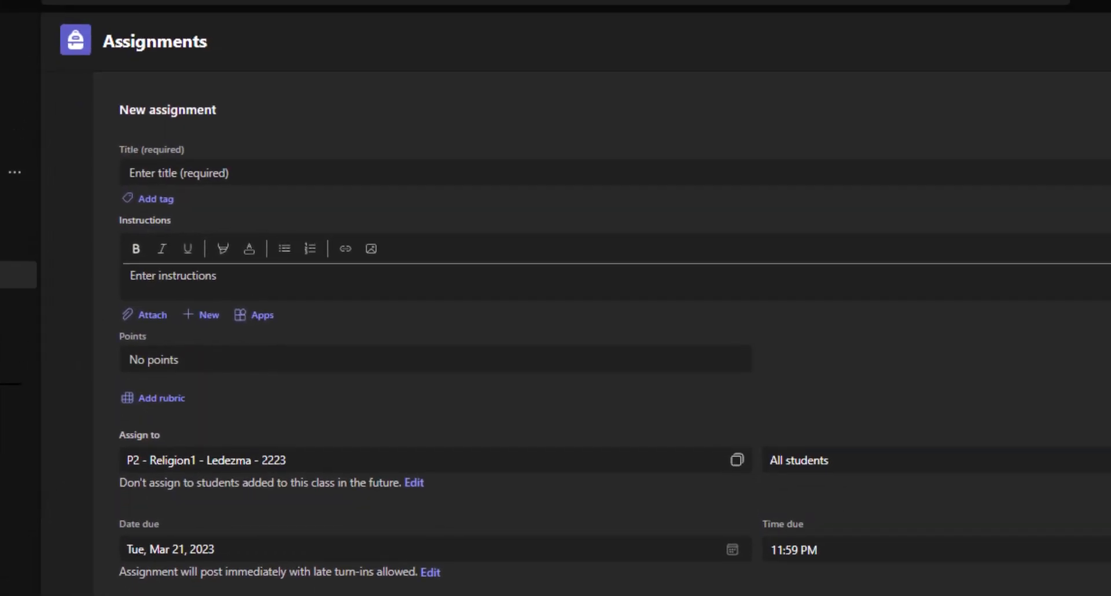
left_click(382, 173)
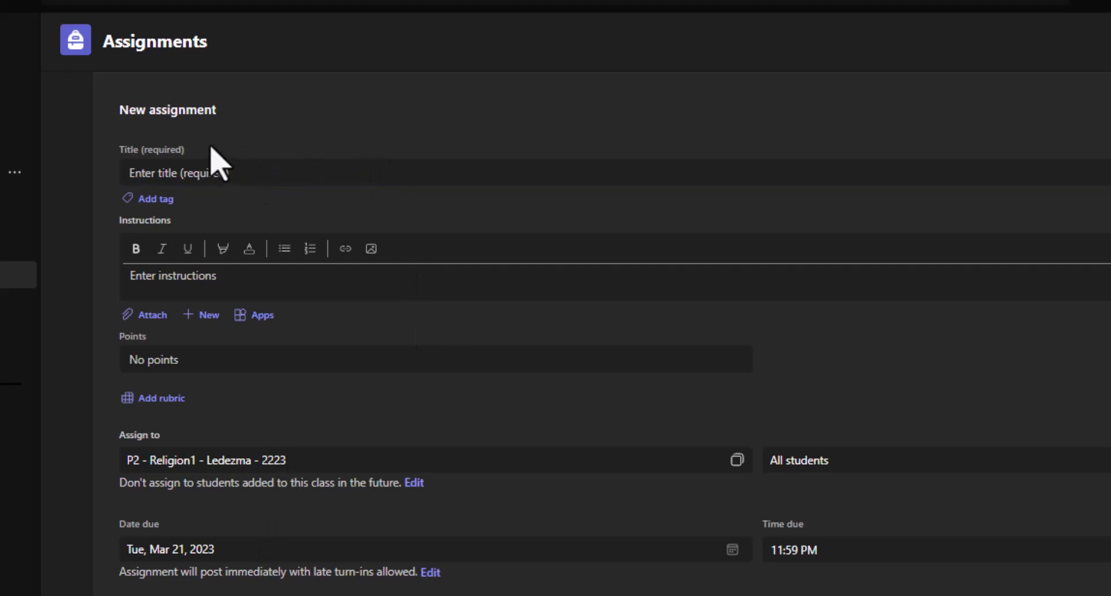
left_click(203, 172)
type("T")
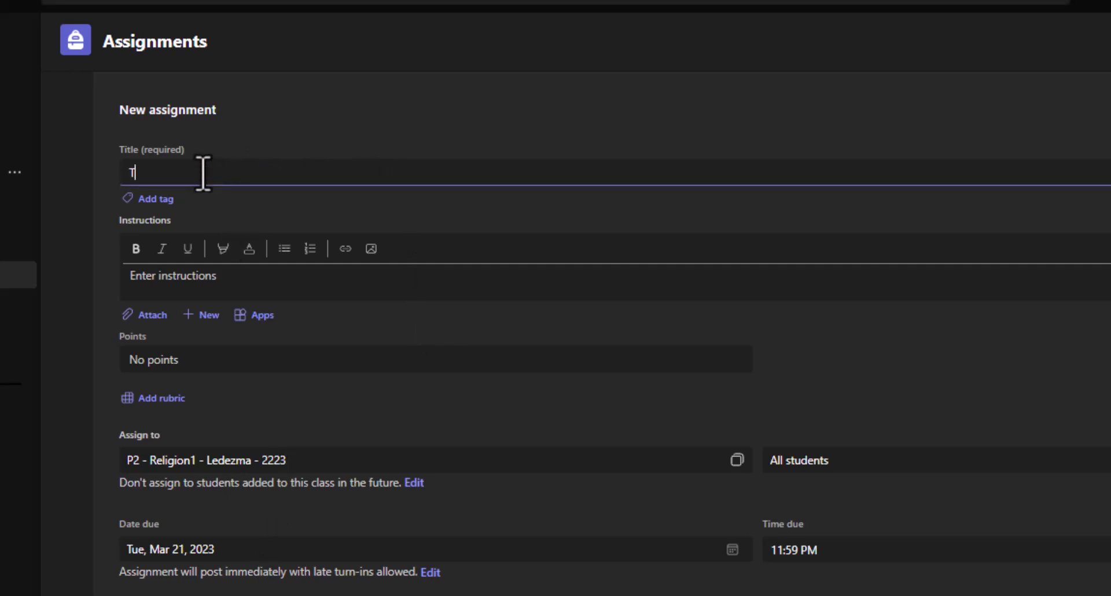
type("est Assignment")
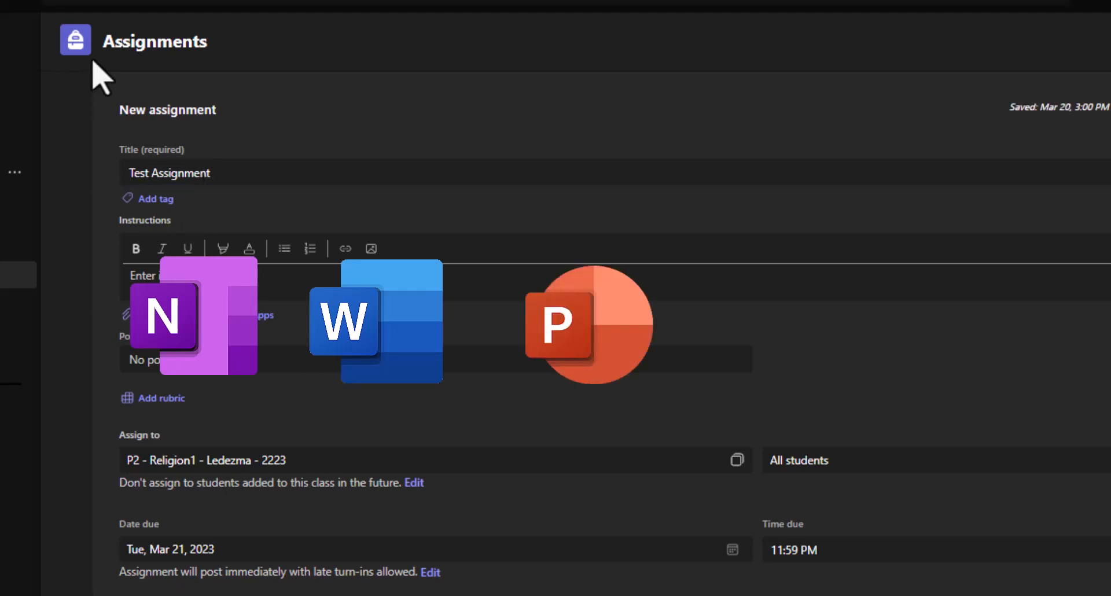
left_click(234, 364)
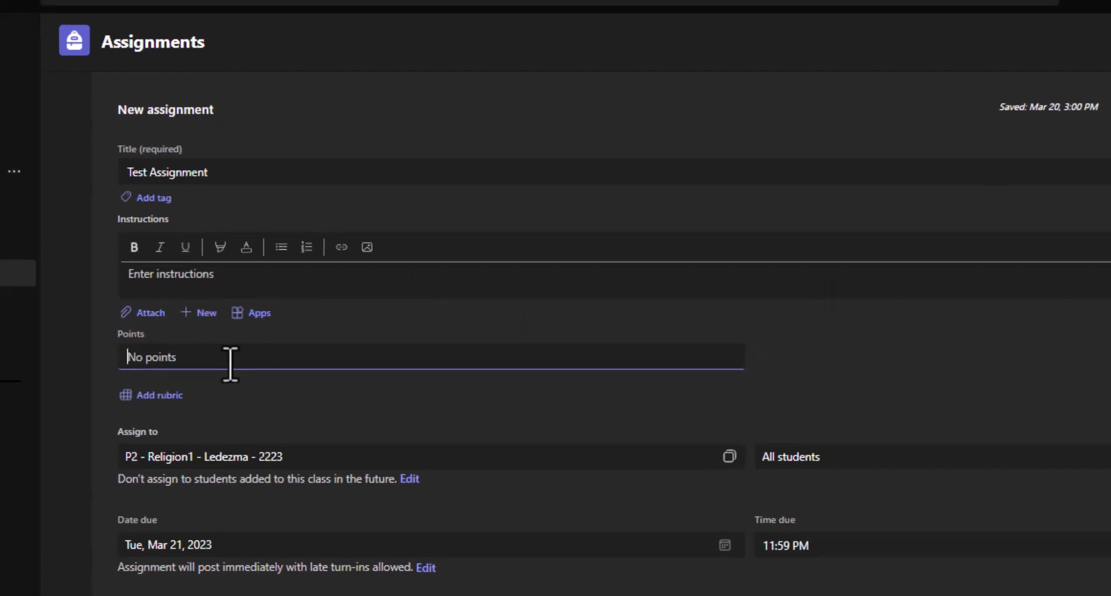
type("5")
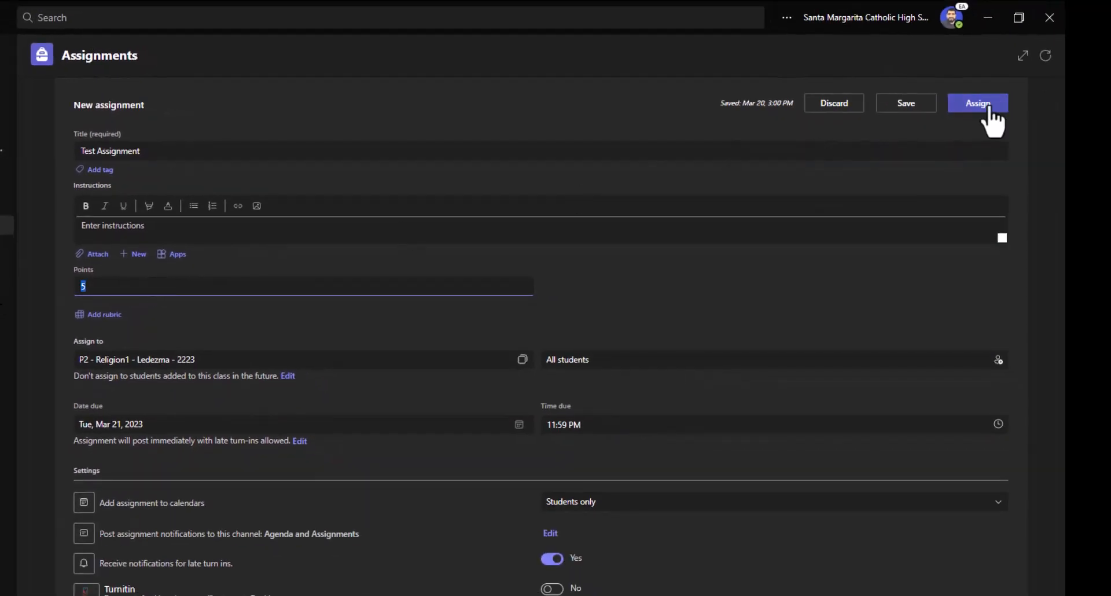
left_click(987, 105)
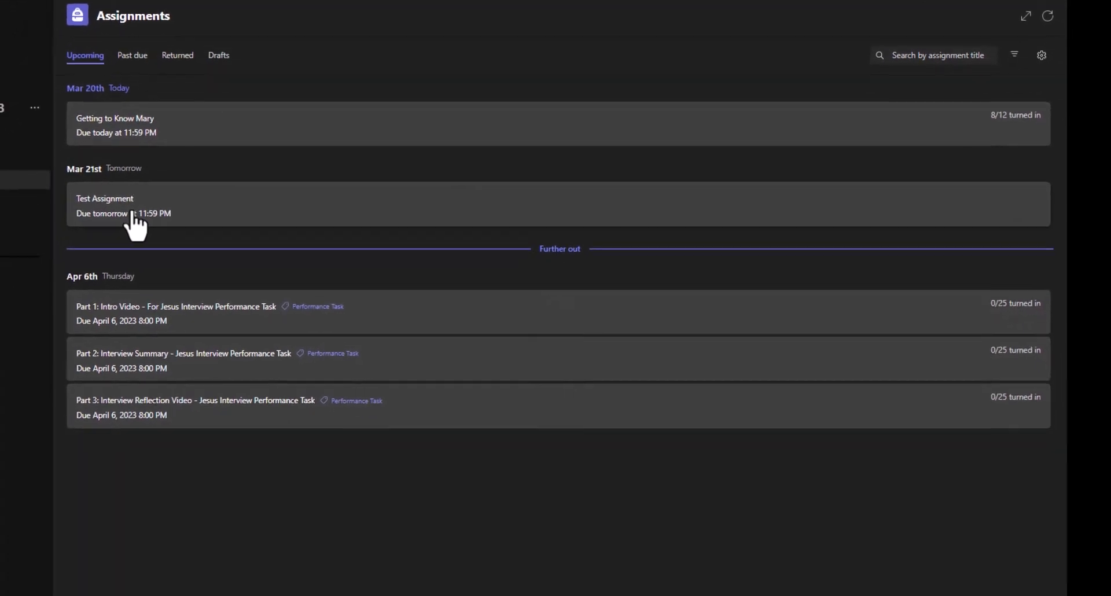
Open Test Assignment's student list and review the To return (25) and Returned tabs.
left_click(106, 248)
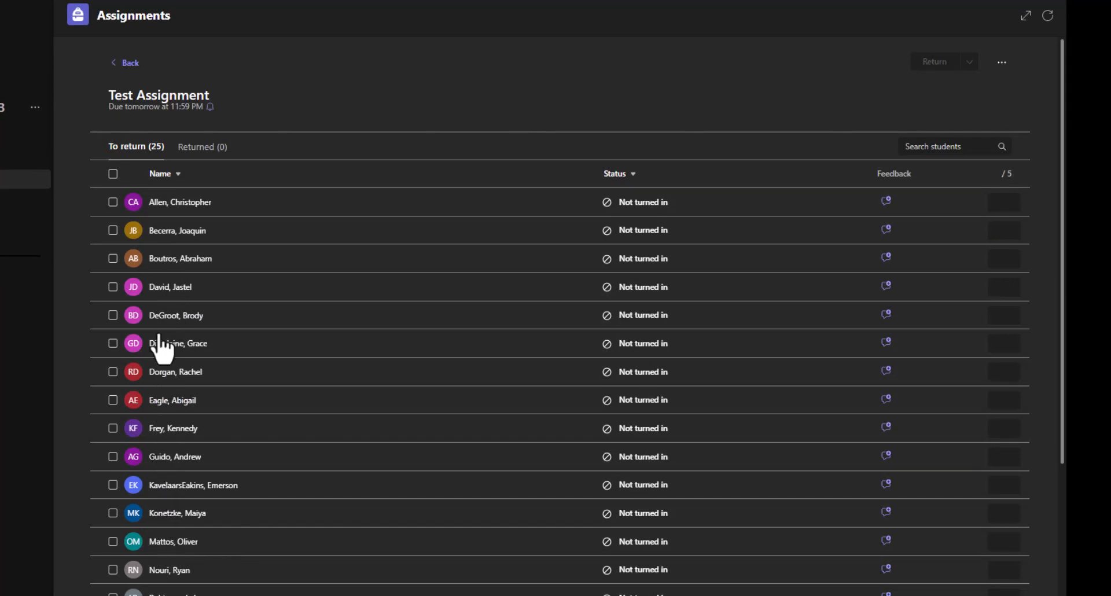
left_click(118, 152)
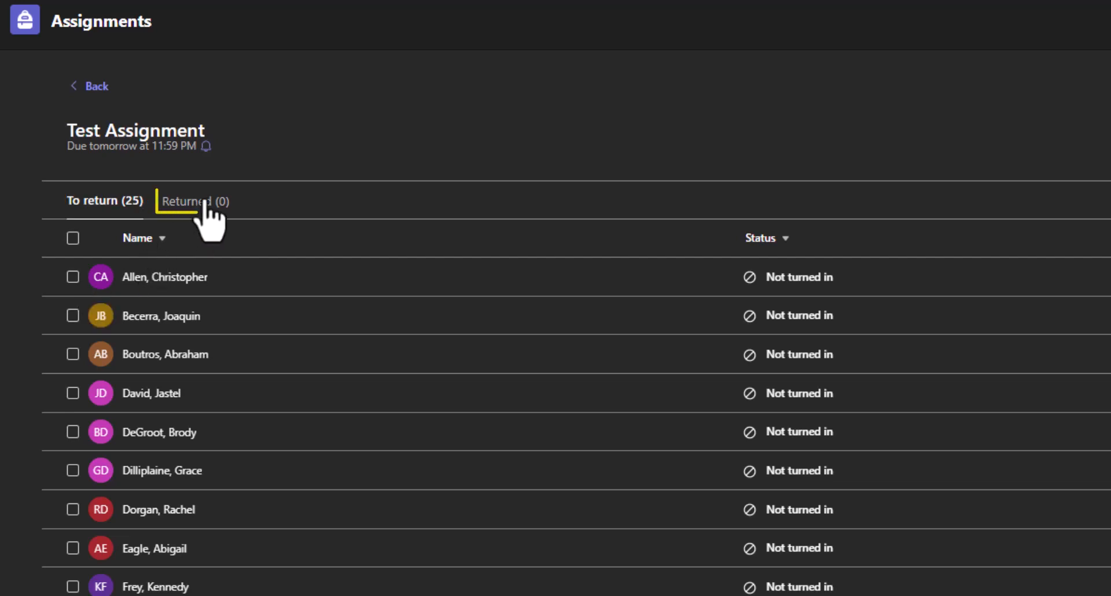
left_click(190, 211)
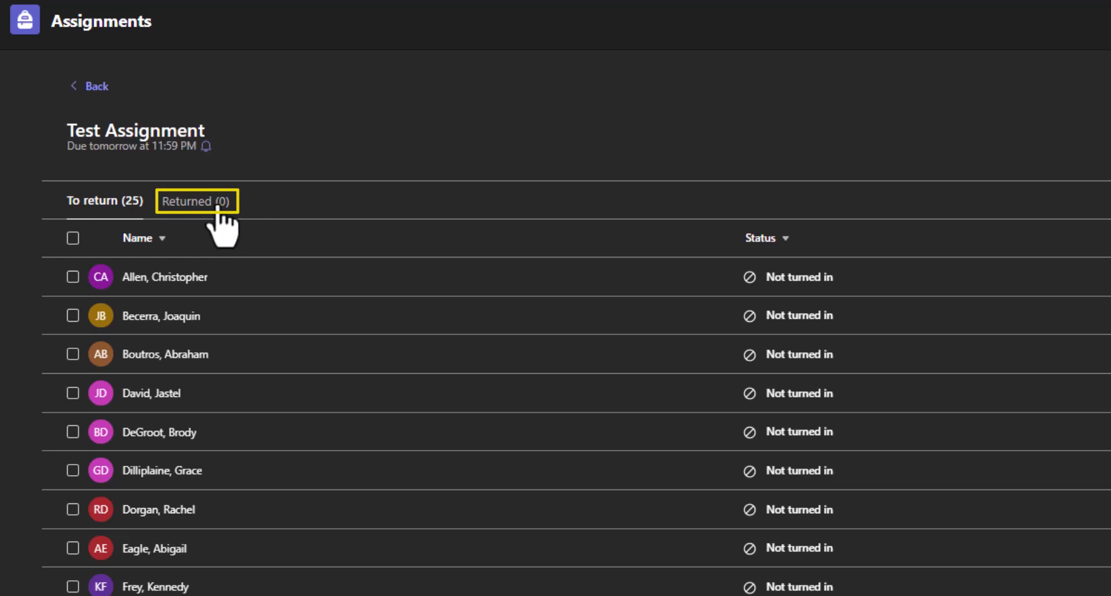
Give the first student 5 of 5 on Test Assignment and return it.
left_click(72, 277)
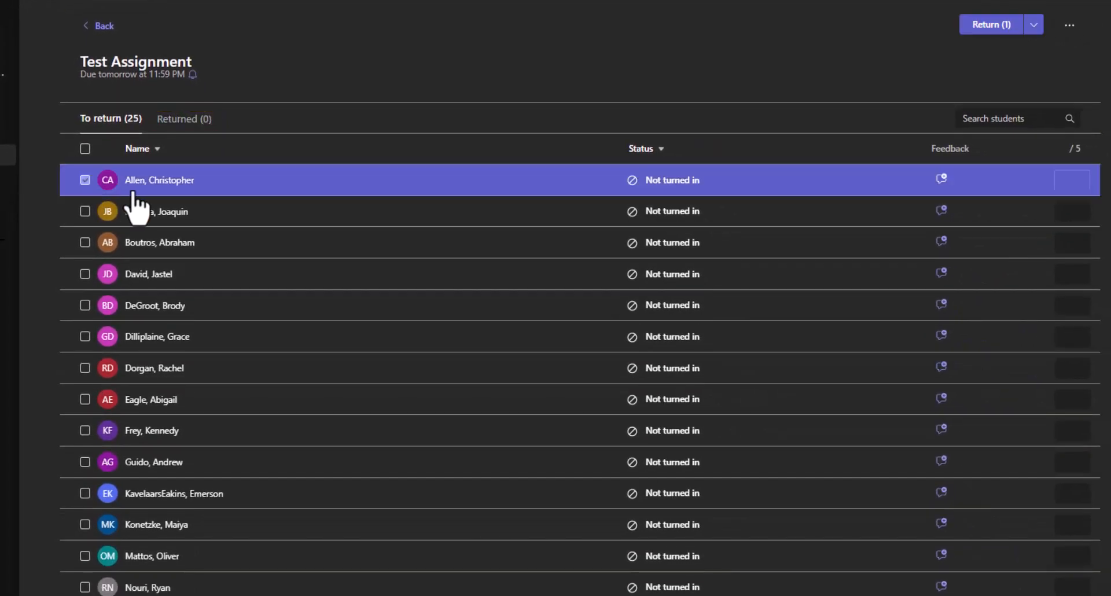
left_click(1074, 183)
left_click(1005, 27)
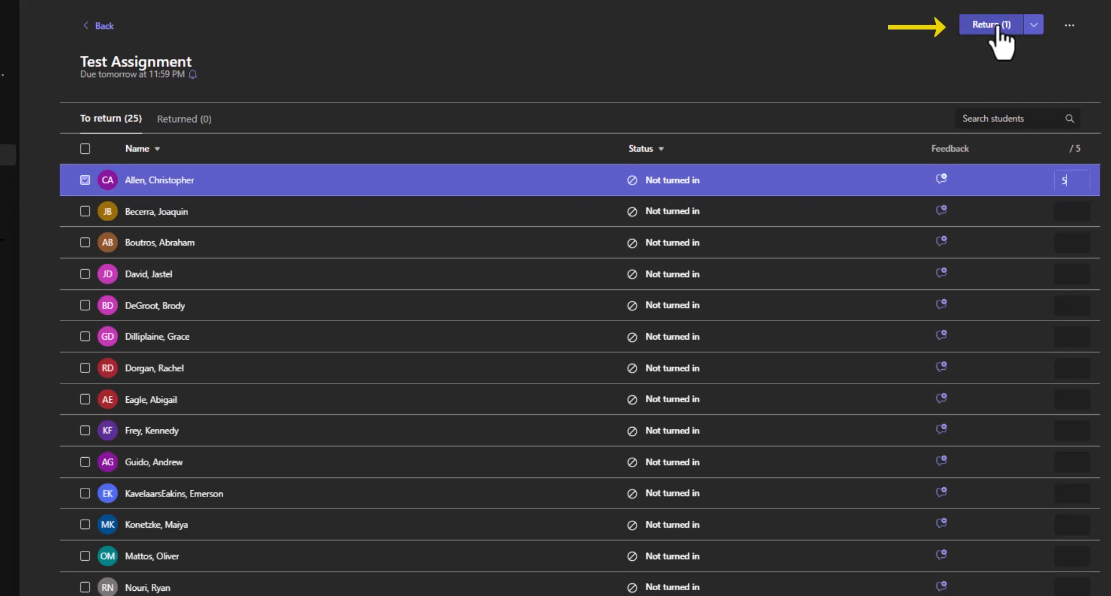
left_click(997, 29)
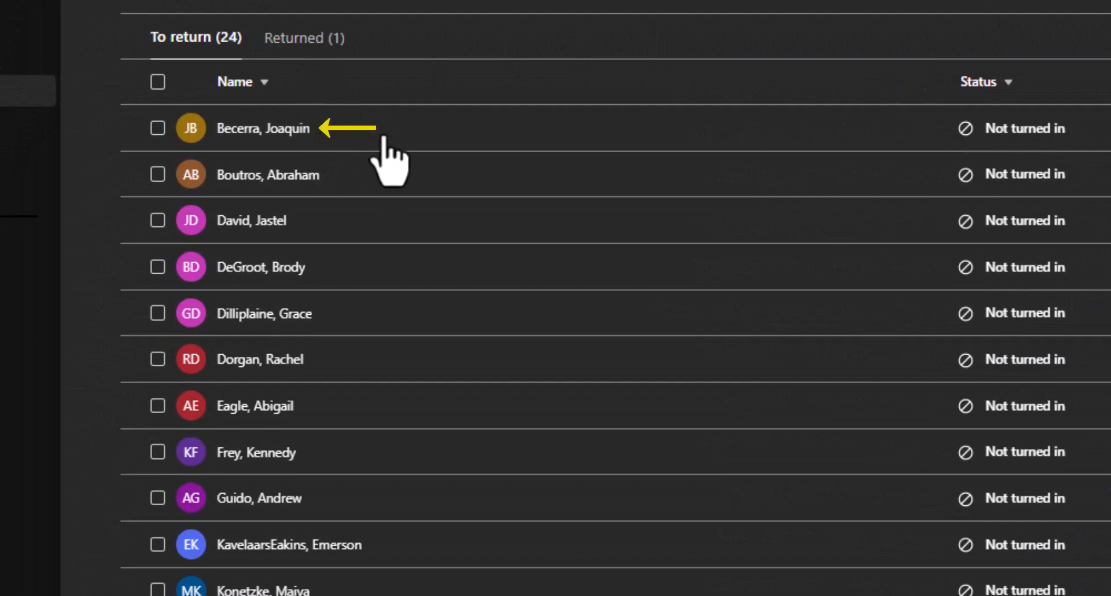
Grade the next student 5 points, return the work, and close the grading view.
left_click(149, 203)
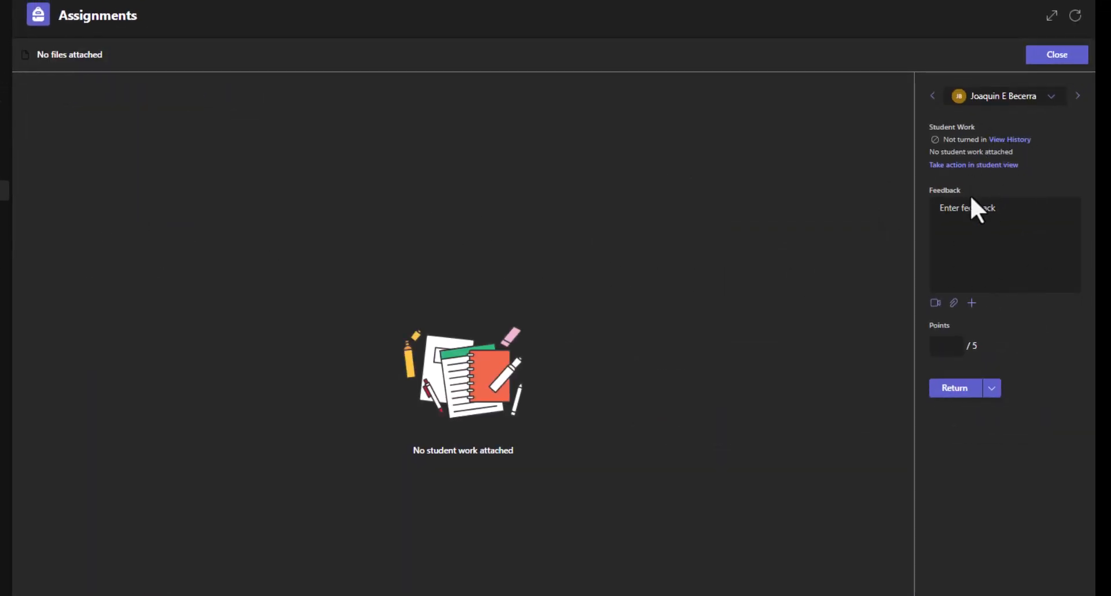
left_click(958, 342)
left_click(955, 392)
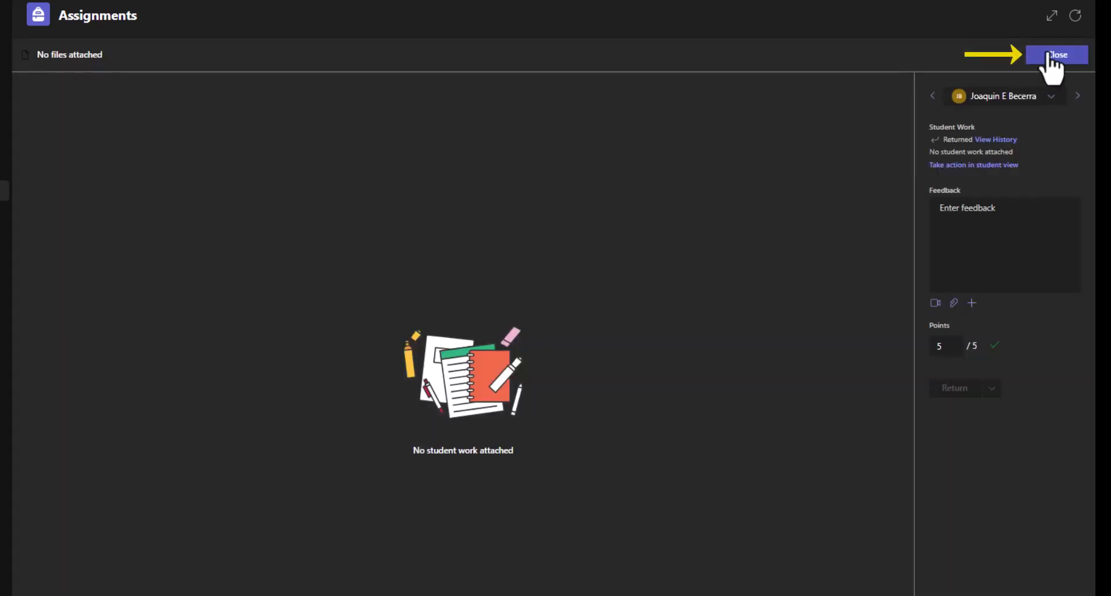
left_click(1056, 53)
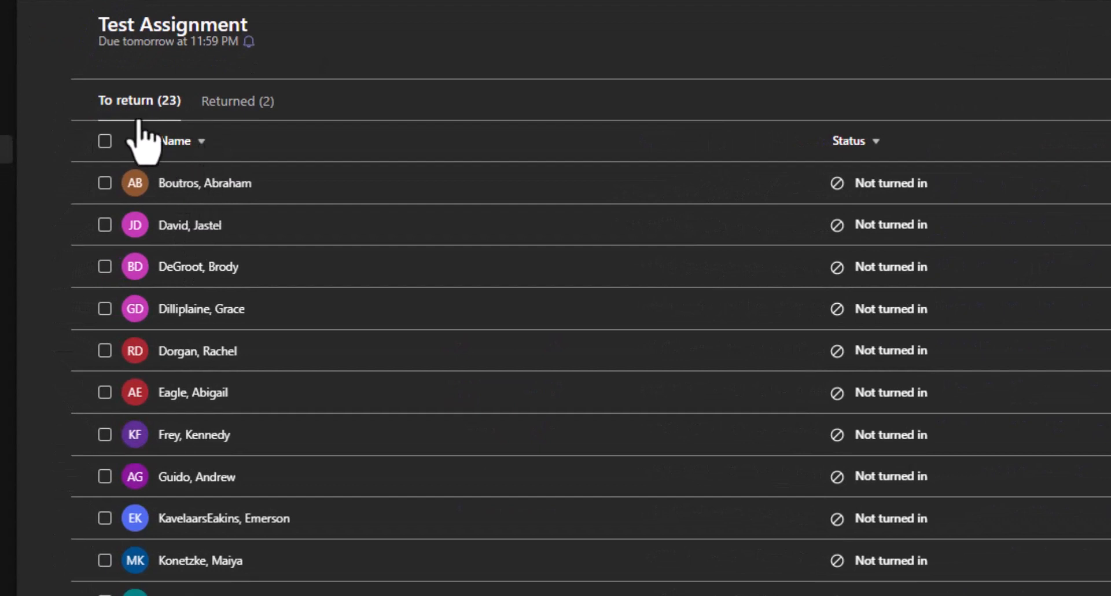
Check the returned students, then switch back to the students still to return.
left_click(149, 106)
left_click(242, 108)
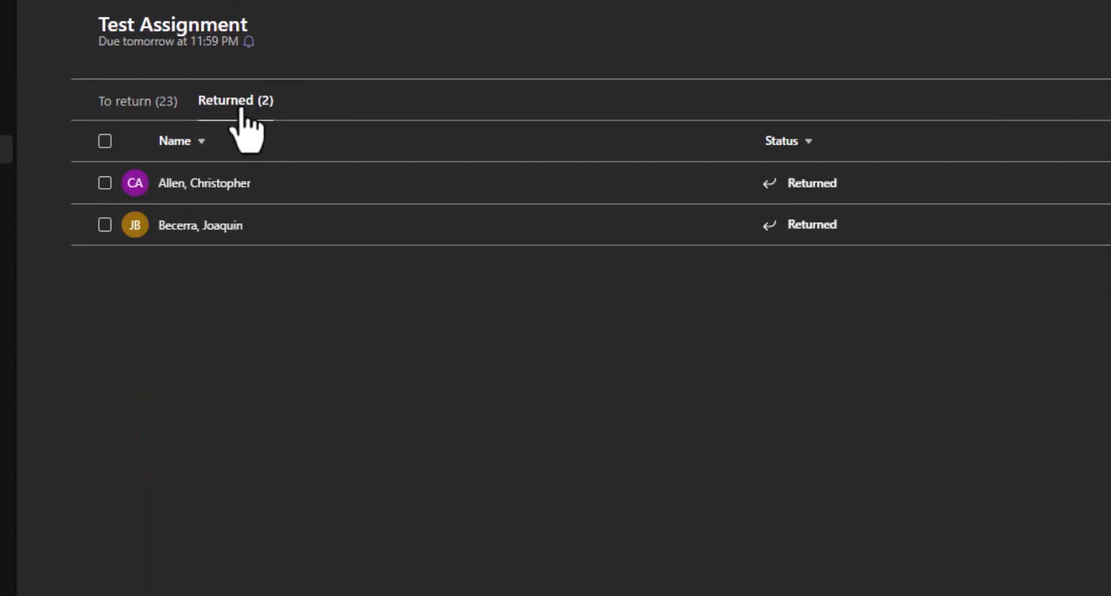
left_click(149, 108)
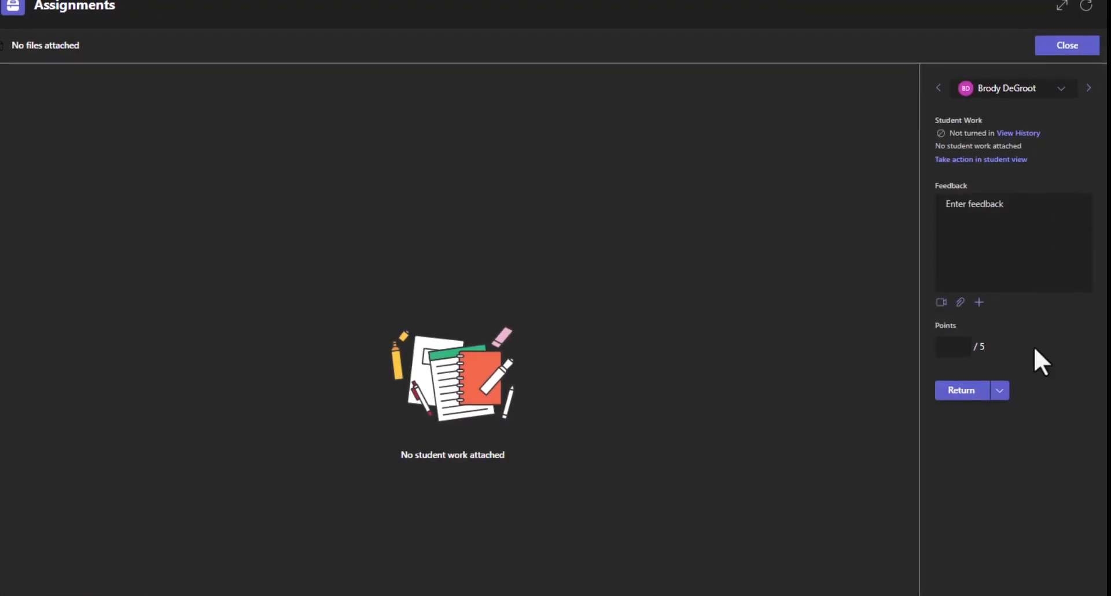
Give one student 5 points with 'Great job!' feedback and another 'Missing file' feedback.
left_click(949, 340)
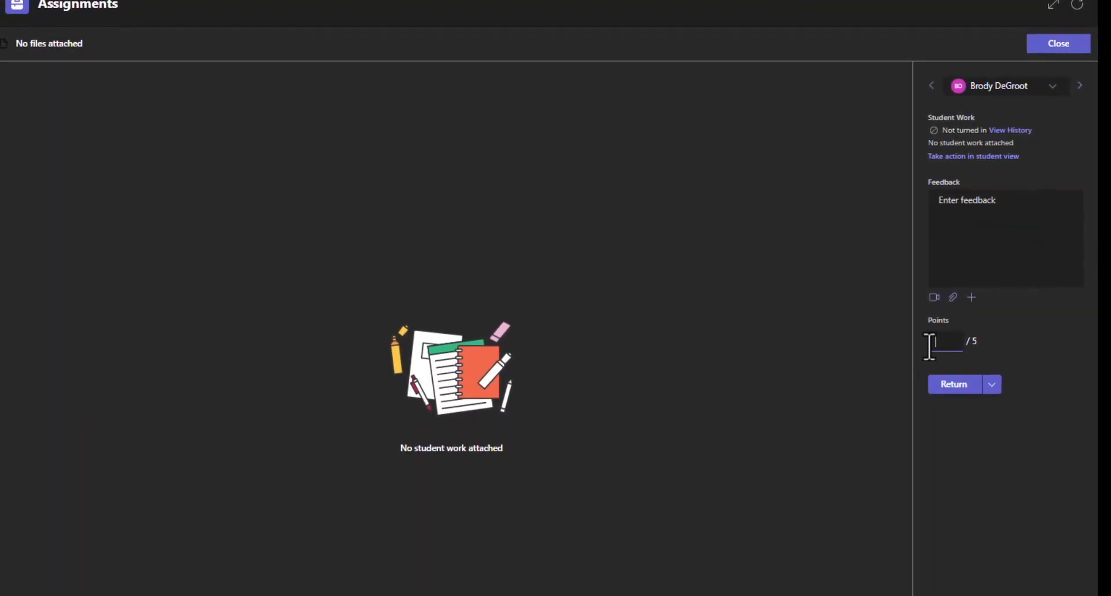
type("5")
left_click(945, 202)
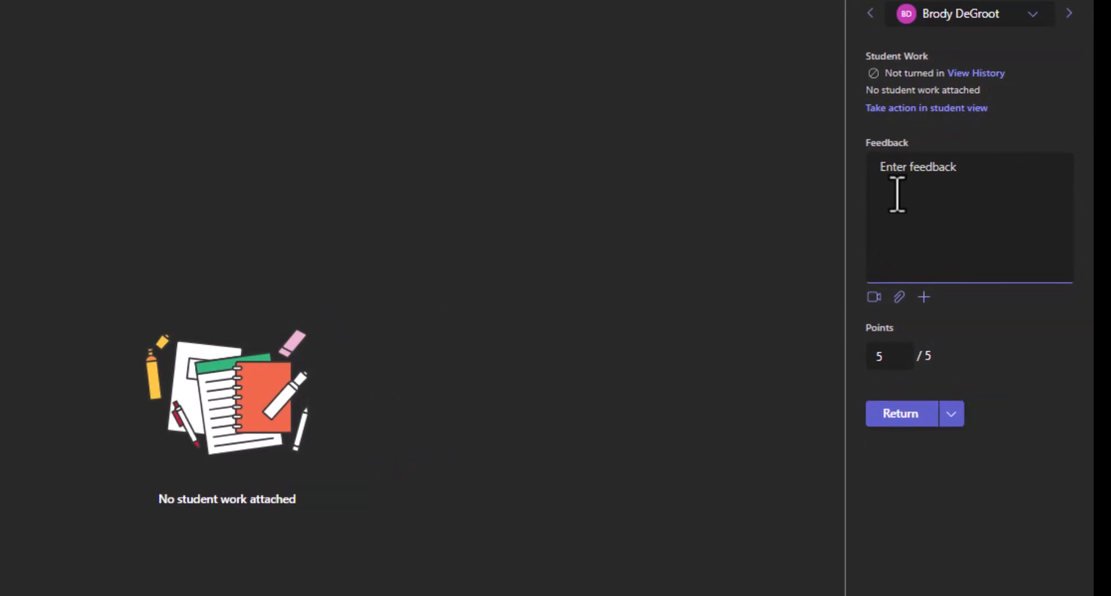
type("Great job!")
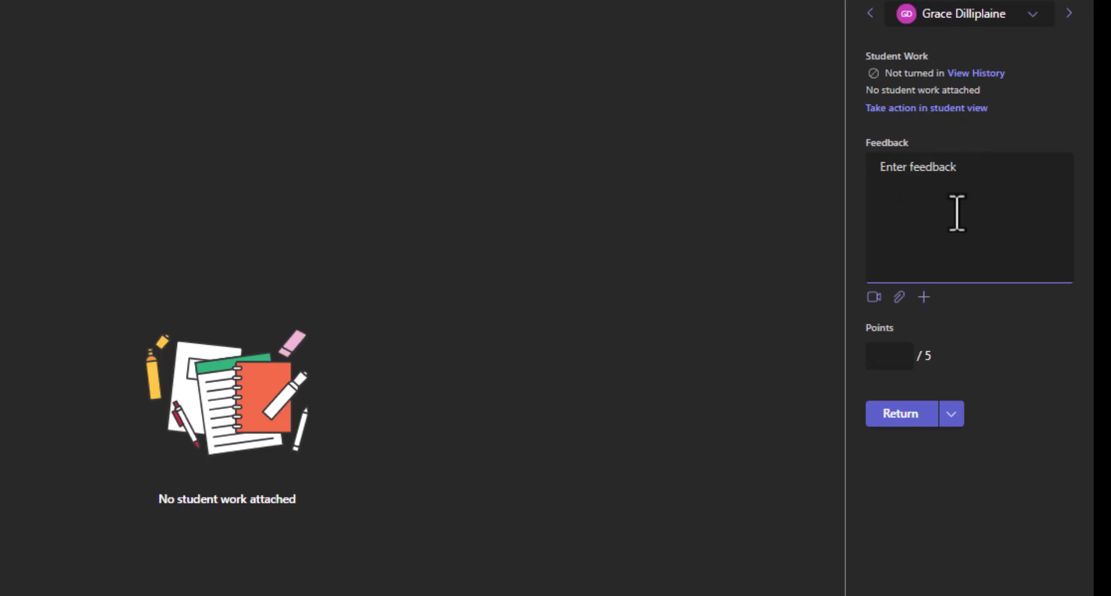
left_click(954, 212)
type("Missing file")
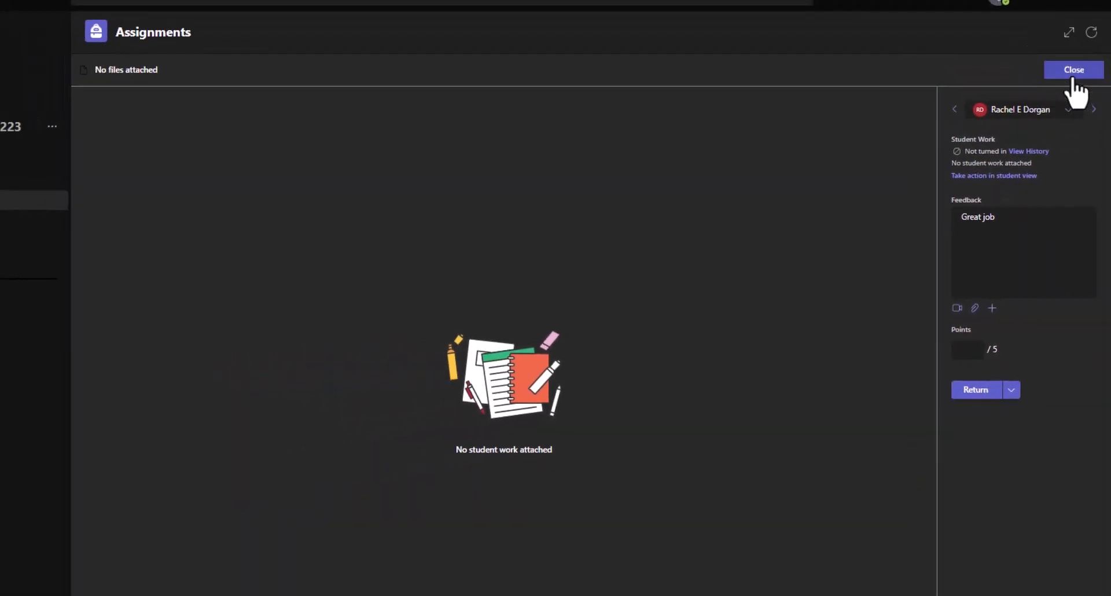
left_click(1072, 74)
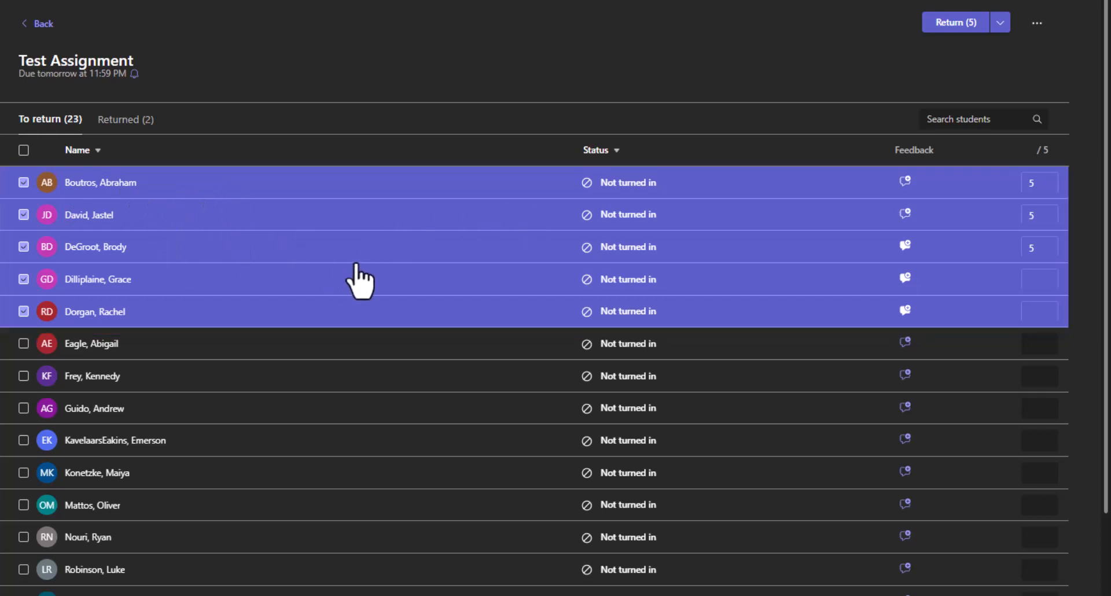
Return the five graded students' work, then return the remaining 13 students at once.
left_click(955, 23)
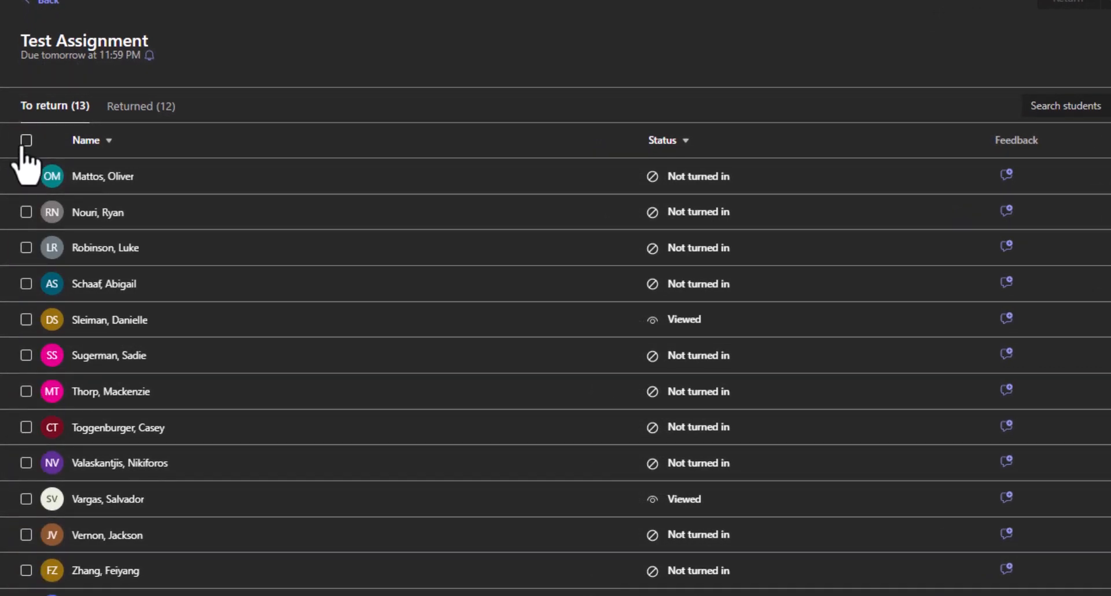
left_click(25, 145)
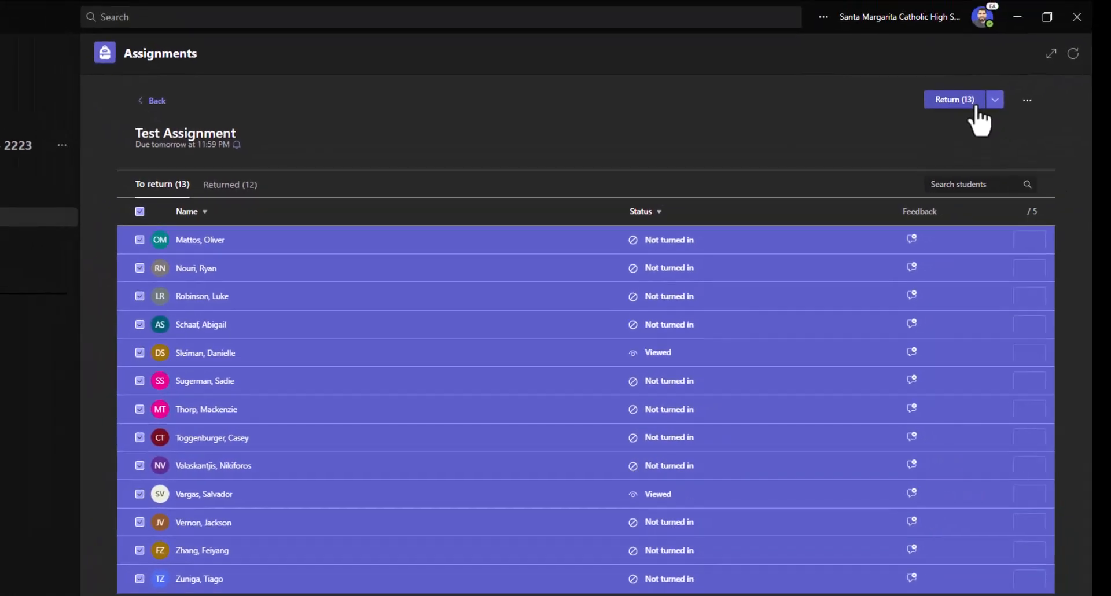
left_click(958, 101)
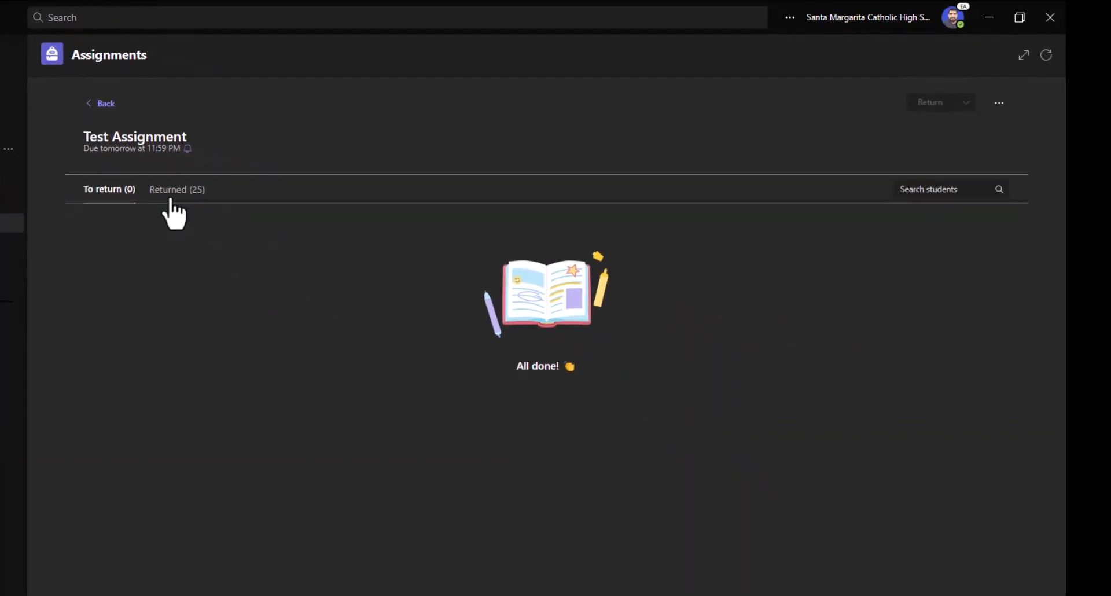
Export the Returned list of Test Assignment grades to Excel.
left_click(172, 200)
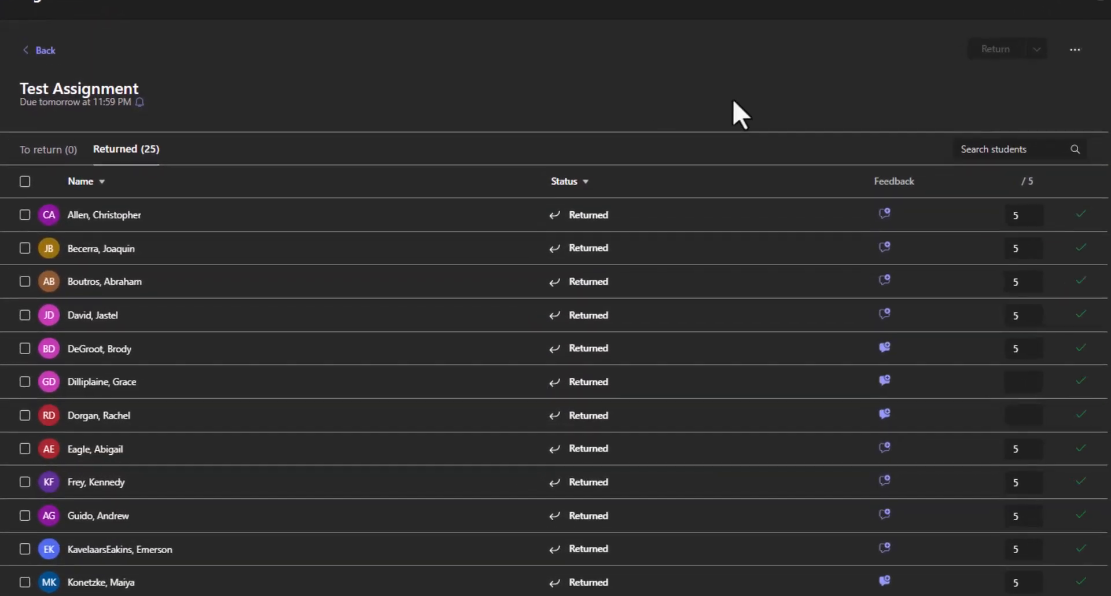
left_click(1080, 47)
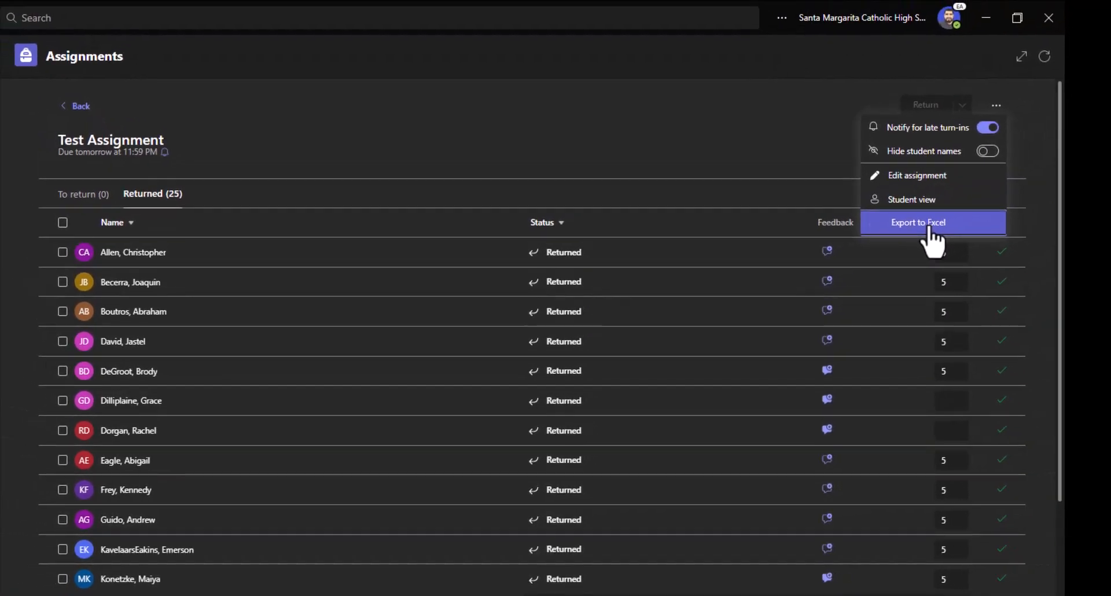
left_click(929, 228)
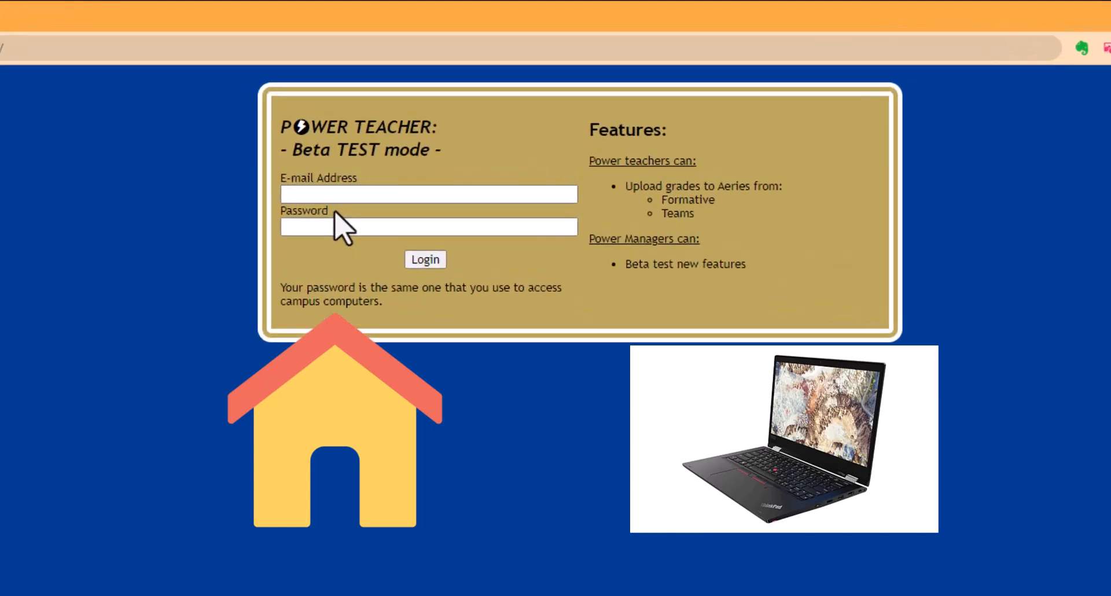
Sign in to PowerTeacher with the account password.
key("Tab")
type("••••••")
type("•••")
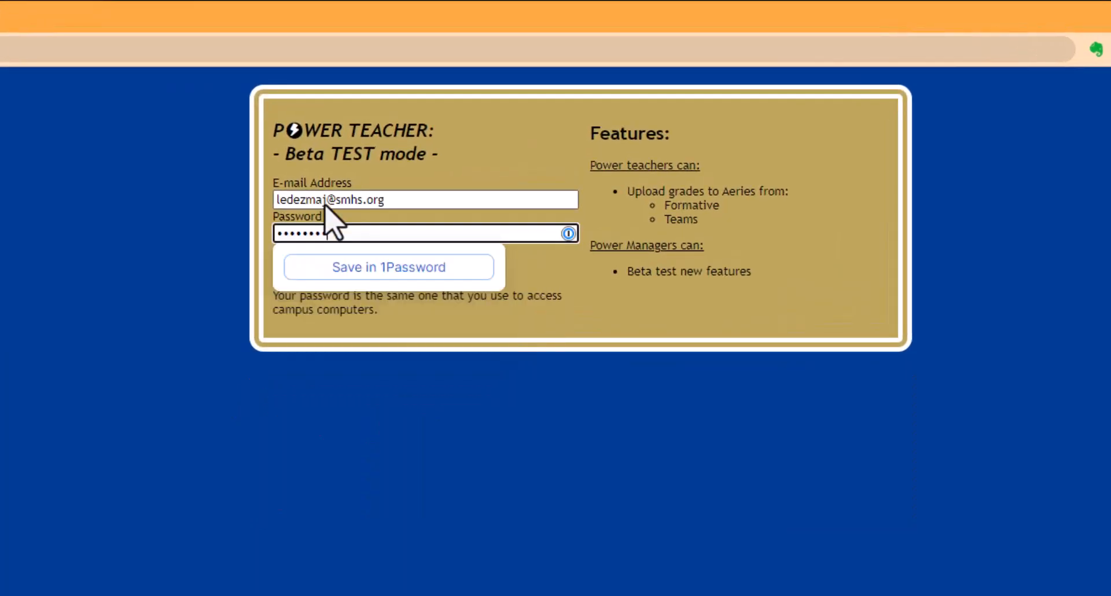
key("Return")
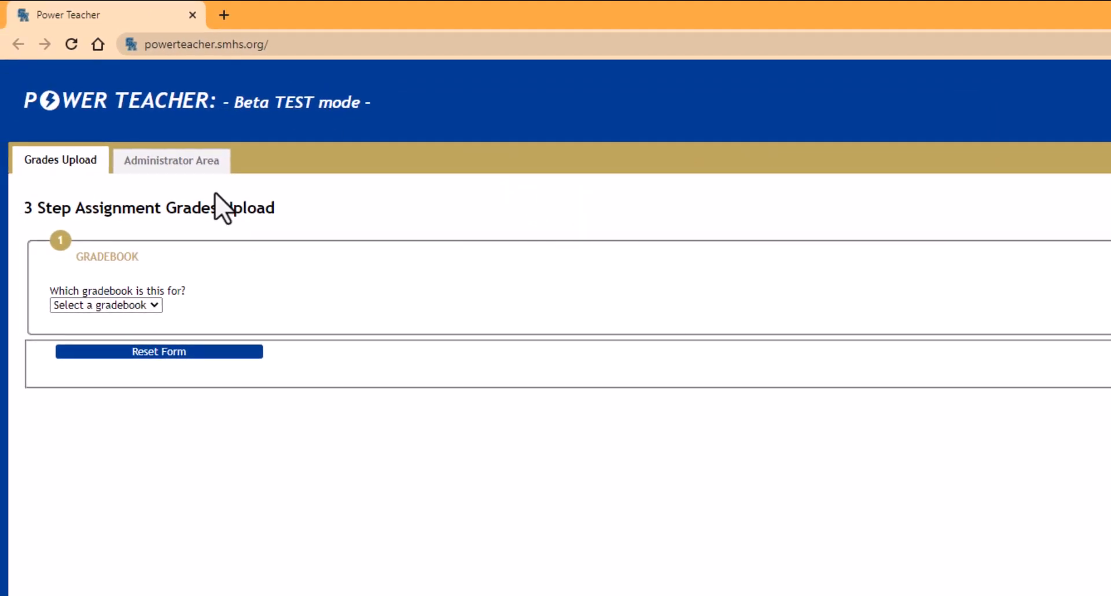
Choose the Per 2. Religion 1 gradebook and the Create a New Assignment option.
left_click(146, 305)
left_click(133, 335)
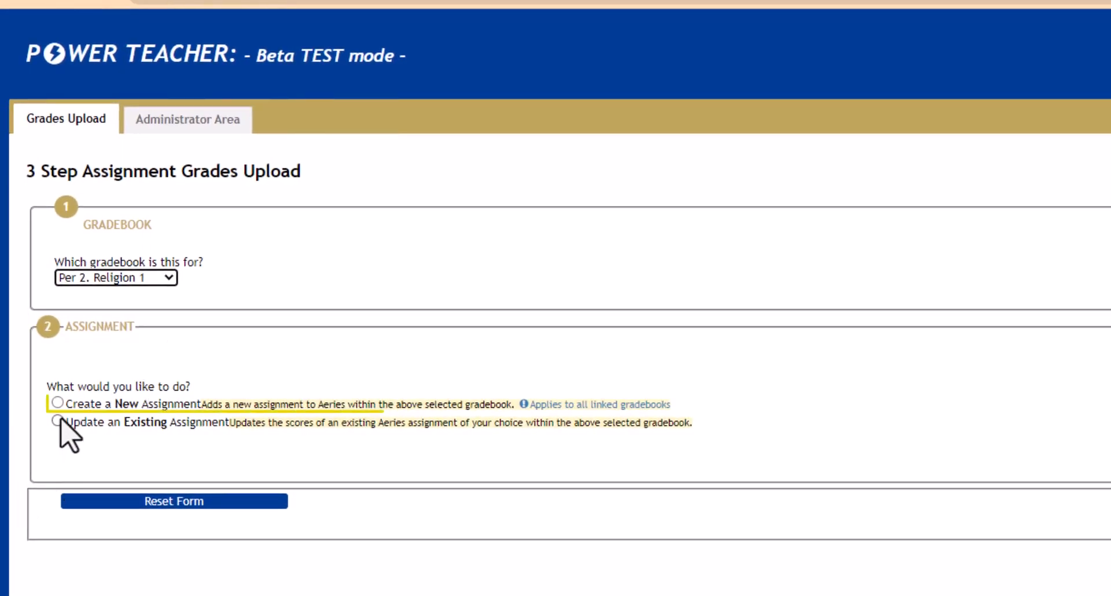
left_click(94, 406)
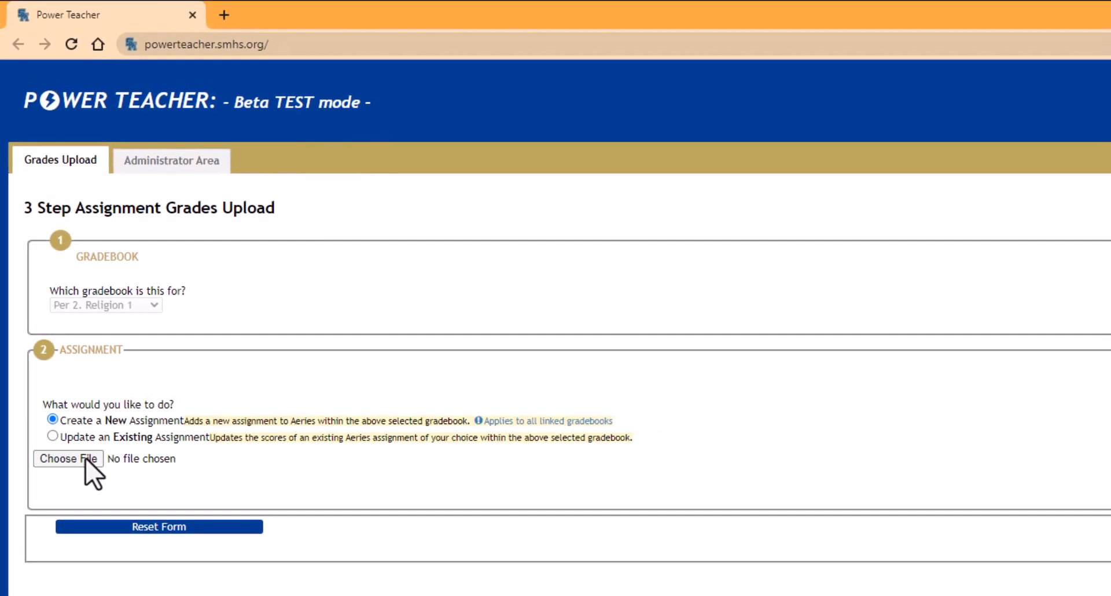
Upload the 03-20-2023 P2 Religion1 grades workbook from Downloads.
left_click(85, 458)
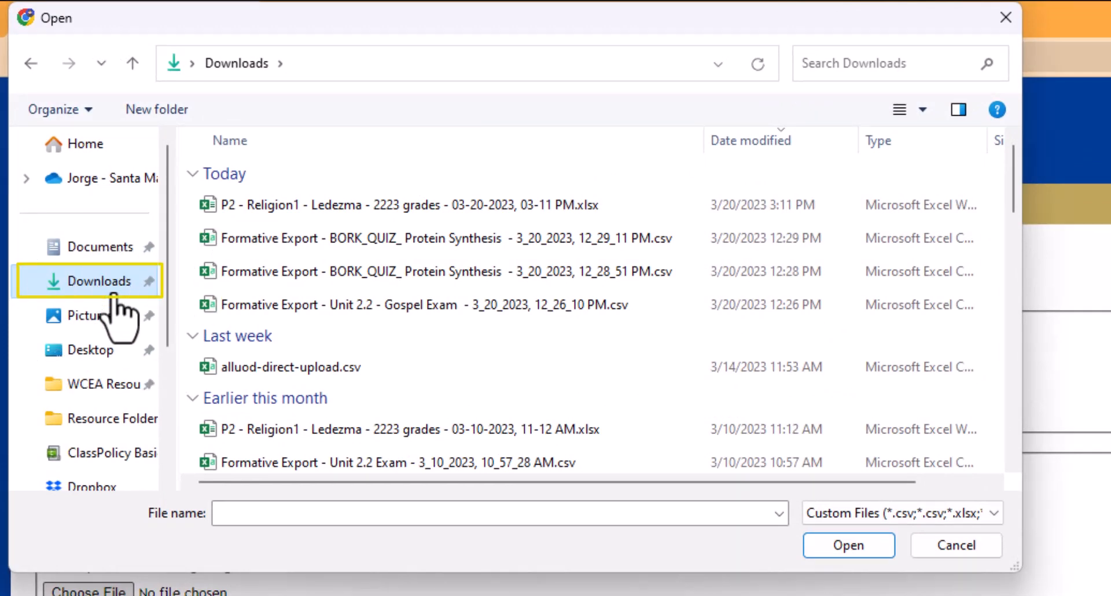
left_click(261, 212)
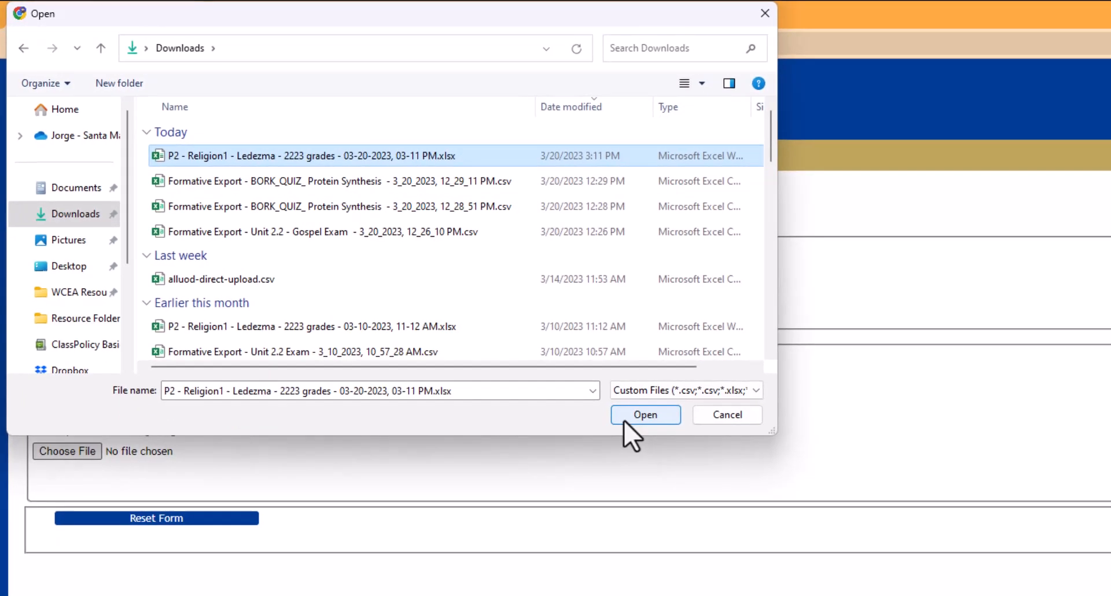
left_click(624, 421)
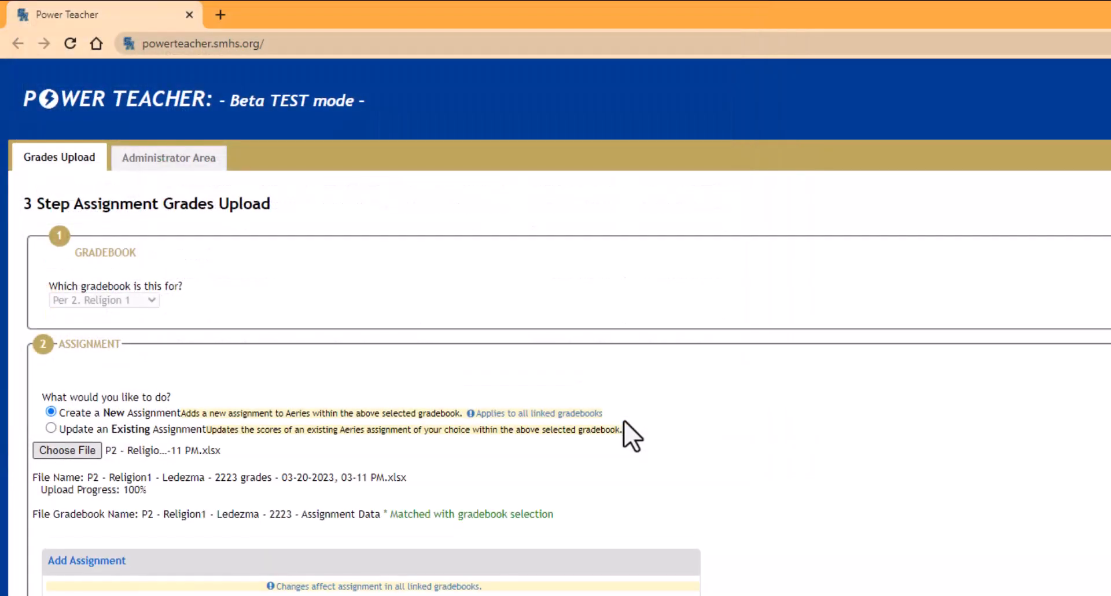
scroll(624, 421, "down", 8)
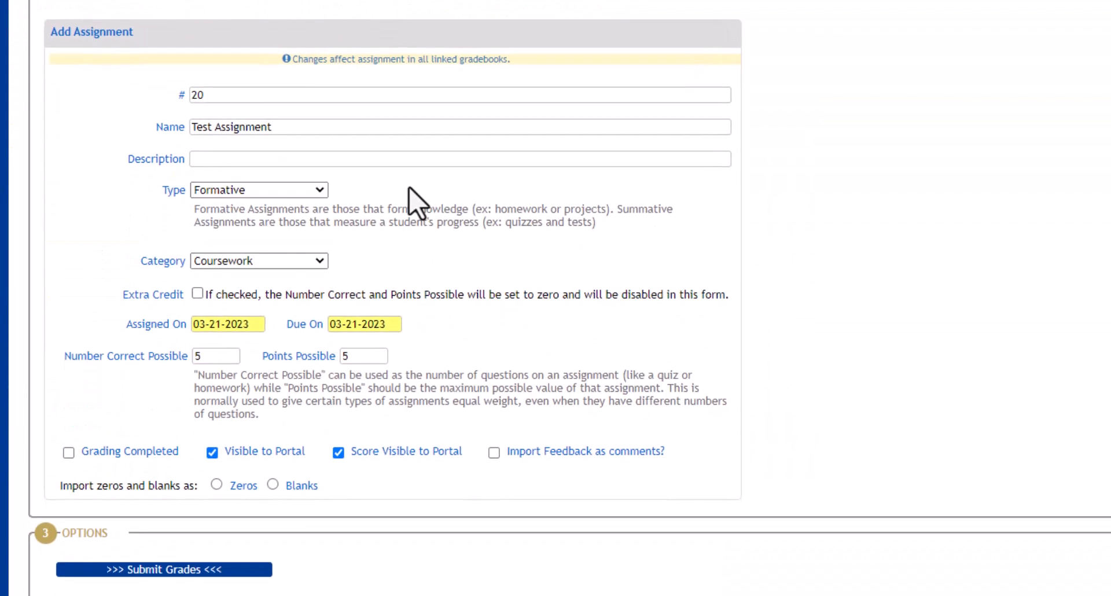
left_click(233, 97)
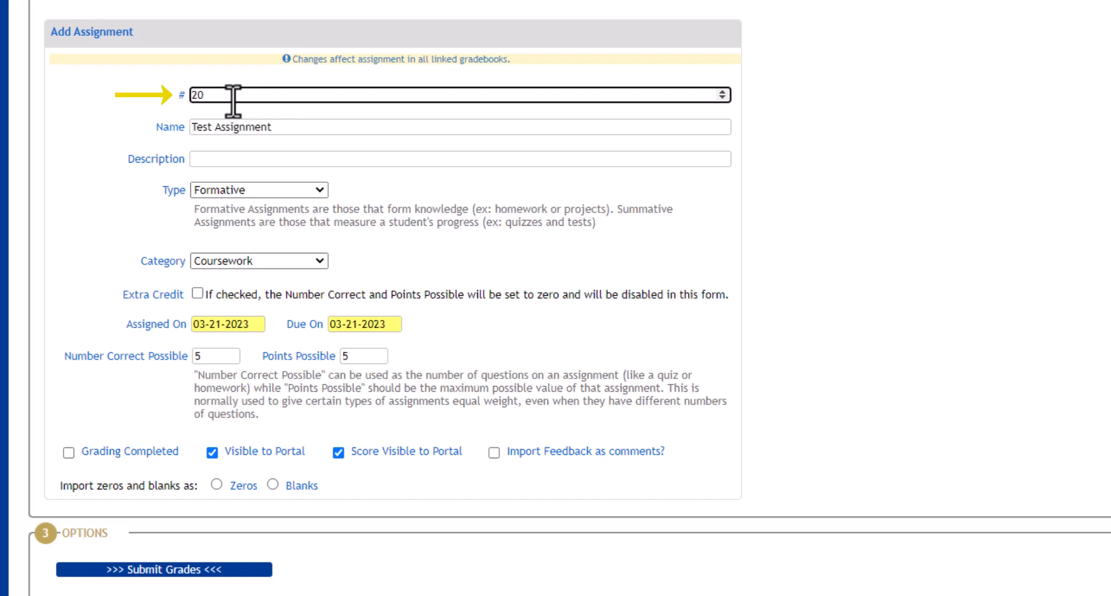
left_click(365, 133)
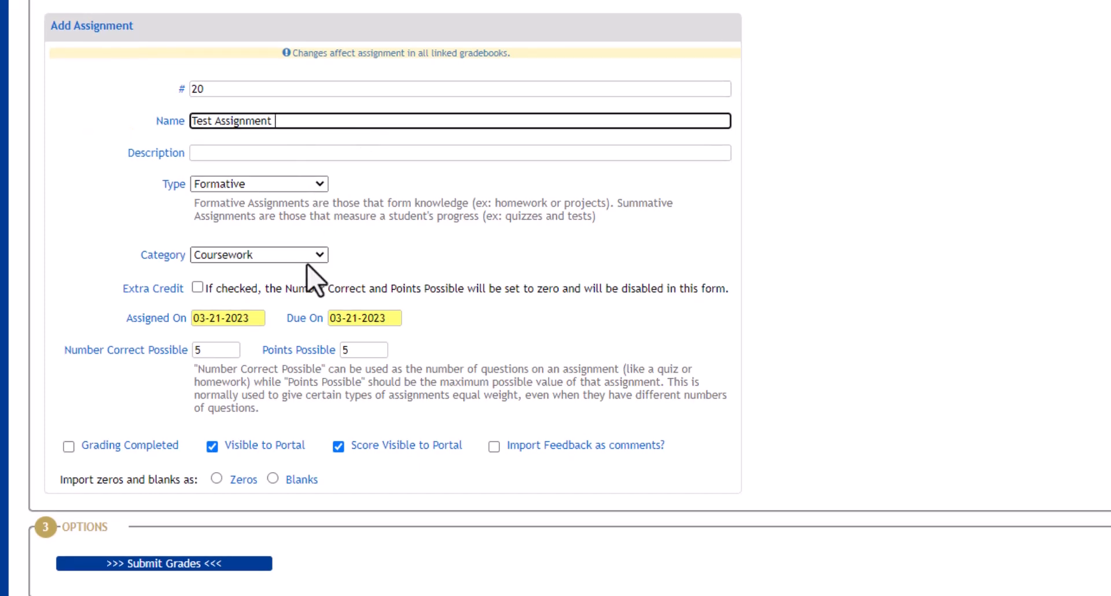
left_click(212, 258)
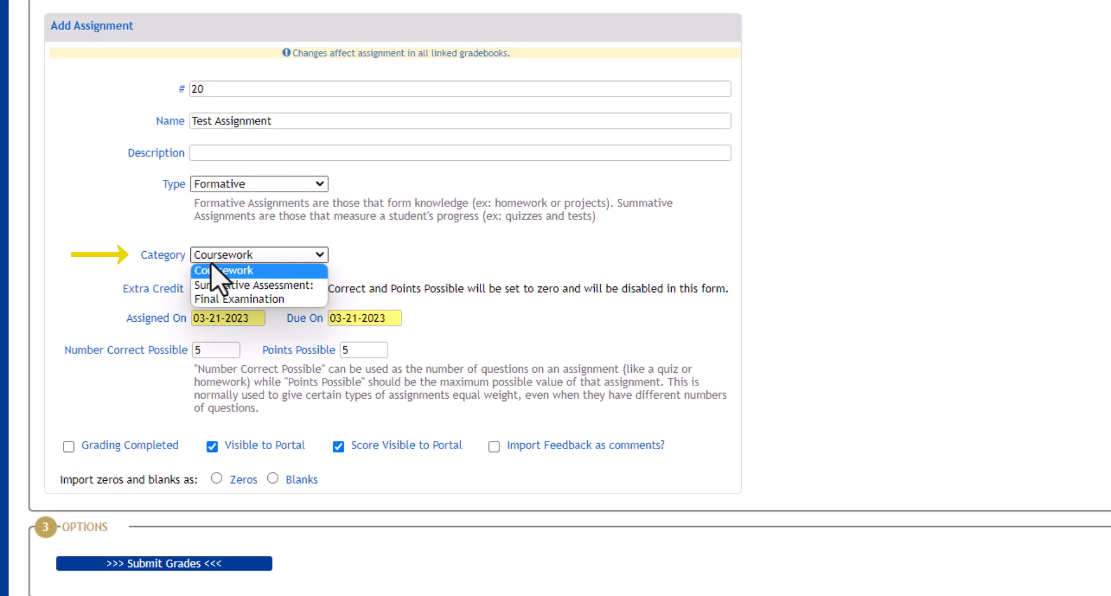
left_click(231, 271)
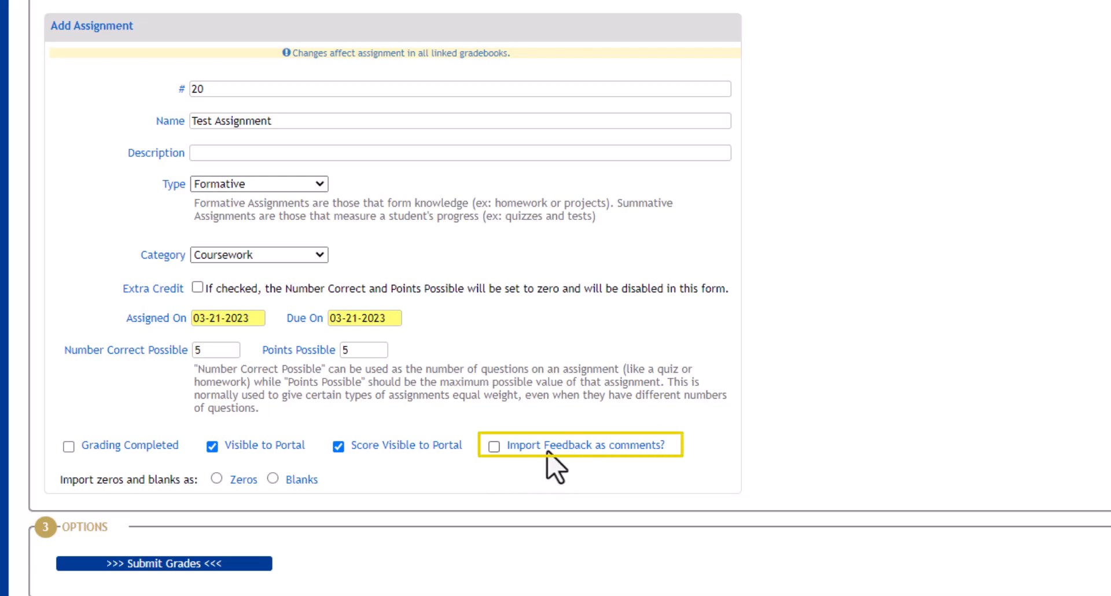
Import the Teams feedback as comments and leave Grading Completed unchecked.
left_click(495, 454)
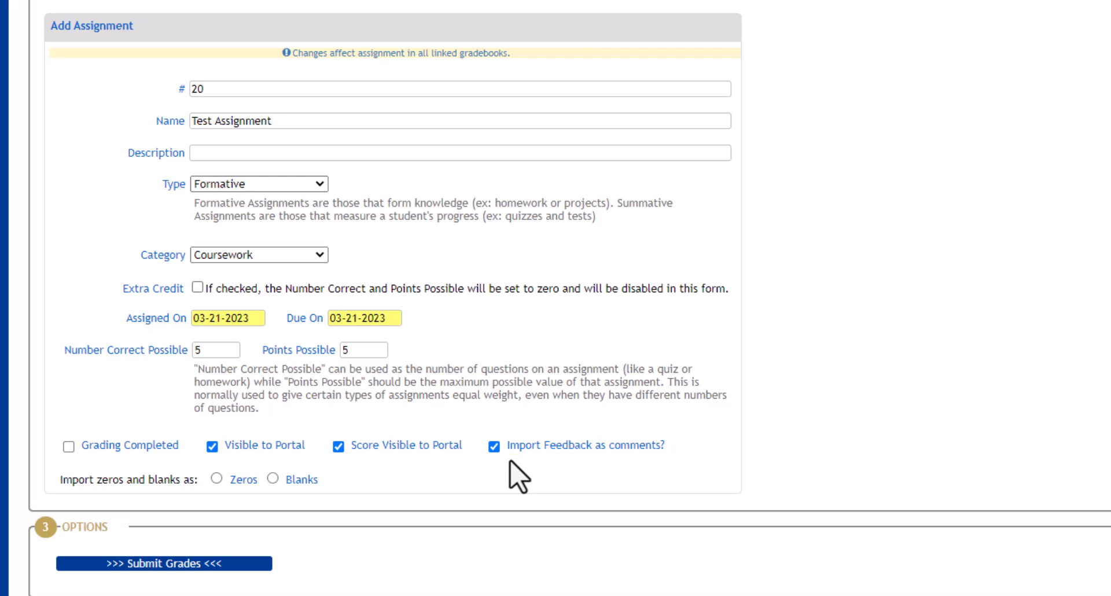
left_click(68, 447)
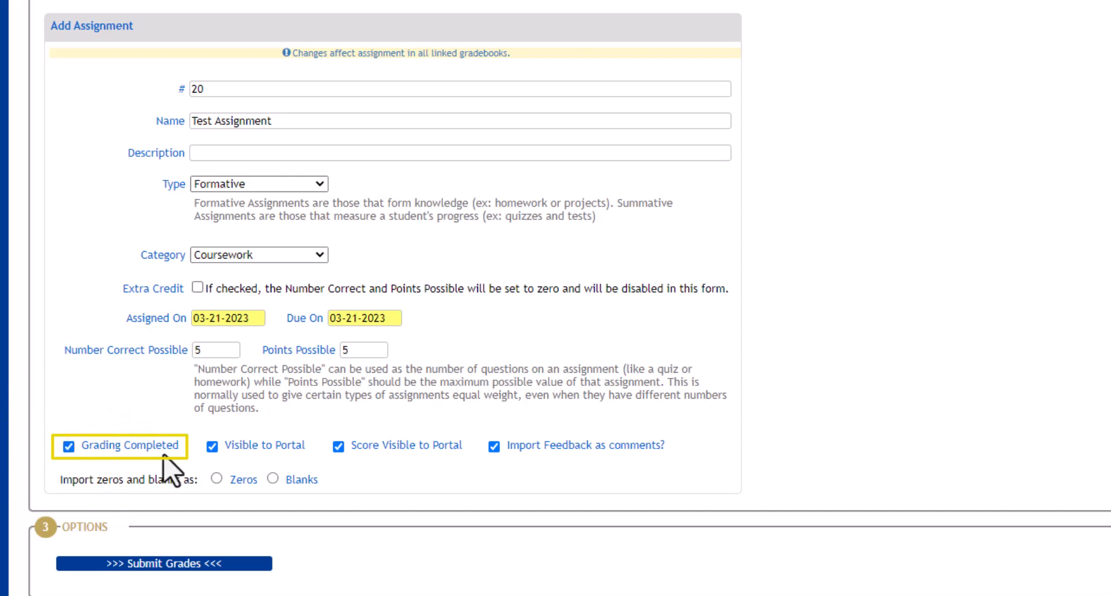
left_click(71, 448)
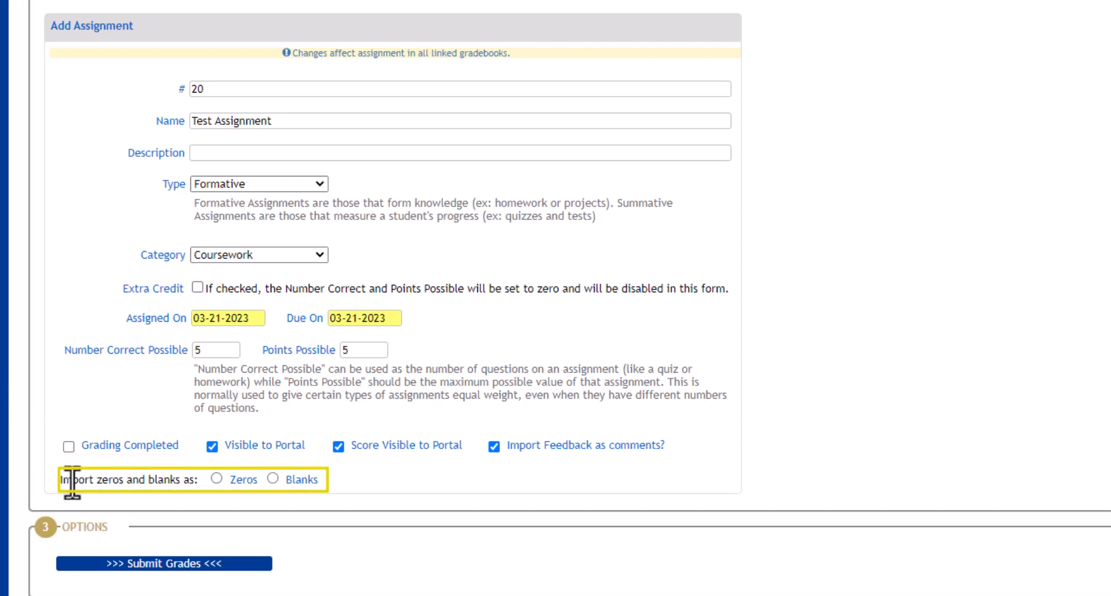
left_click_drag(72, 479, 337, 496)
left_click(337, 493)
Import missing scores as blanks rather than zeros and submit the grades to Aeries.
left_click(216, 479)
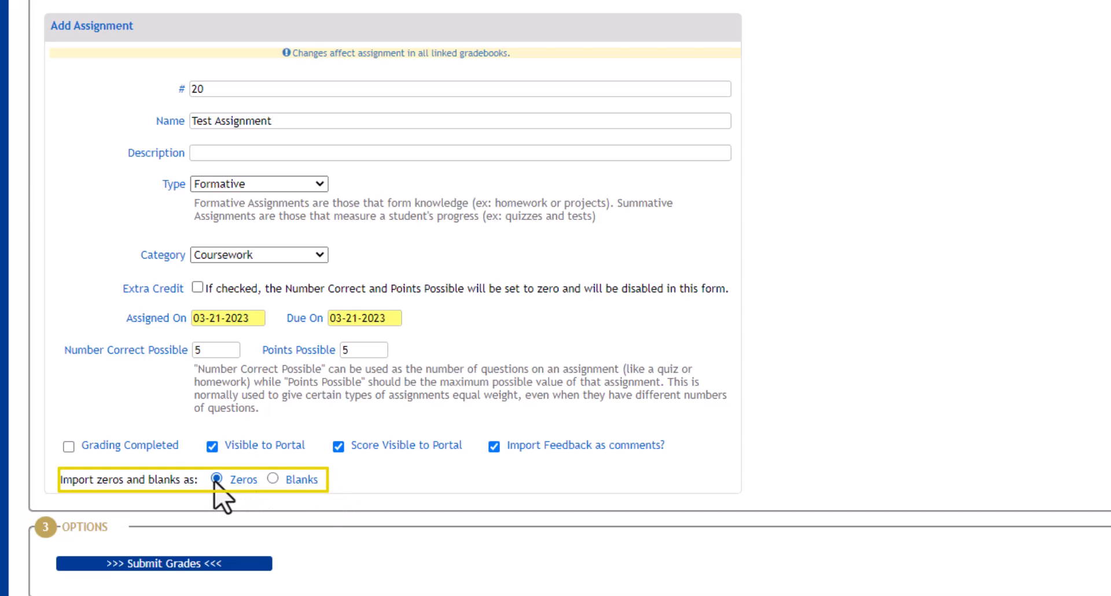
left_click(272, 480)
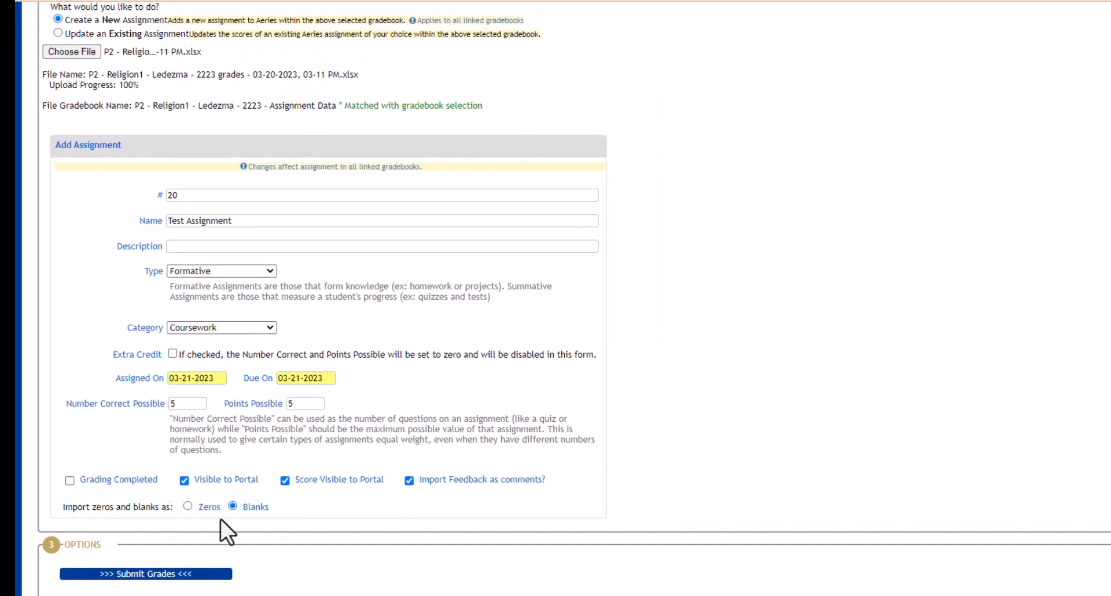
left_click(139, 577)
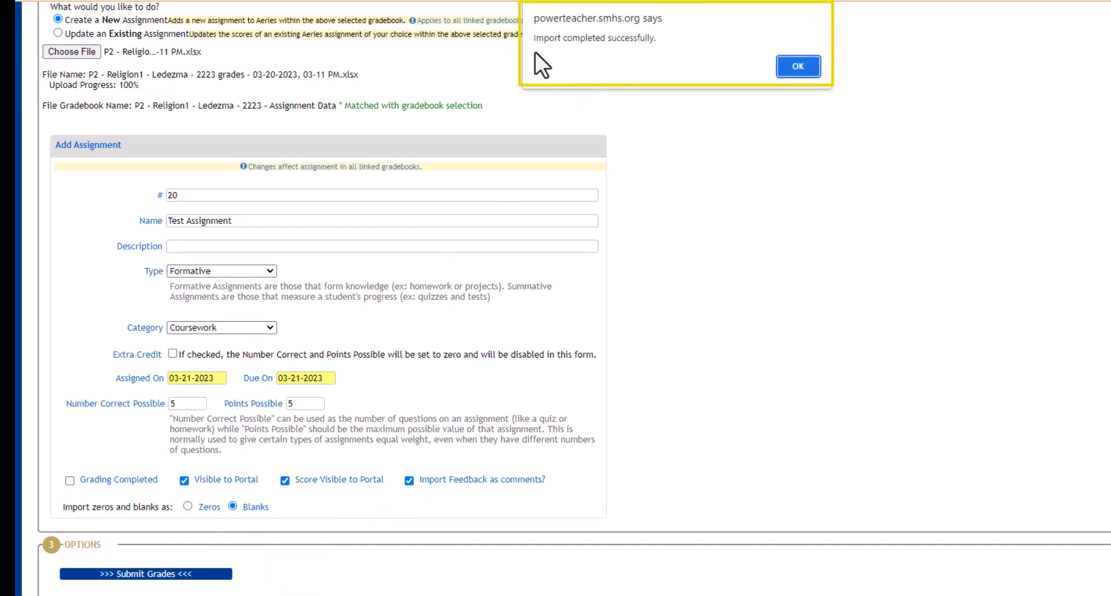
Dismiss the import success alert to view #20 Test Assignment in the gradebook.
left_click(799, 66)
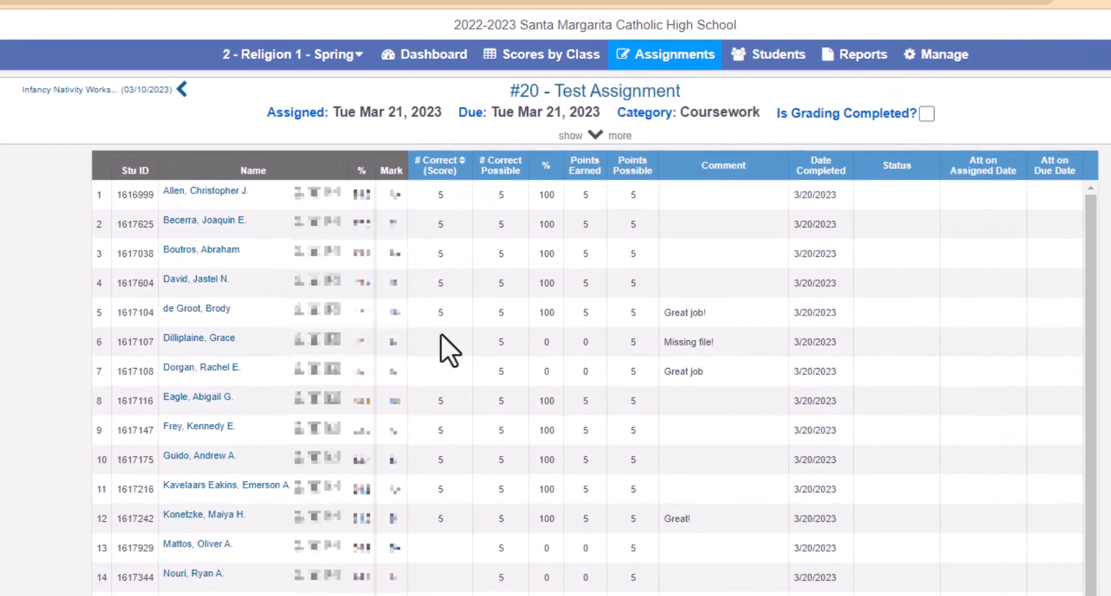